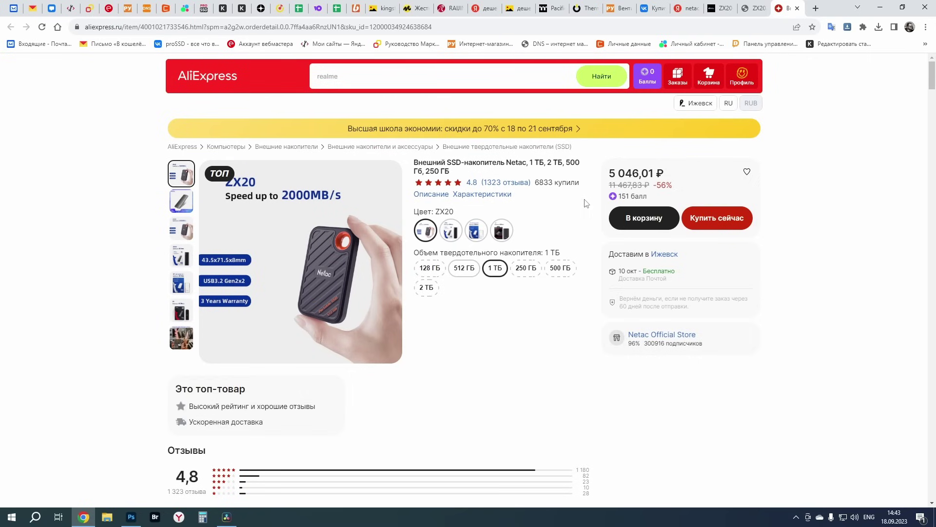
Open the description of the Netac ZX20 listing and review its feature sections, from the key advantages to design and compatibility
{"action": "scroll", "coordinate": [552, 389], "scroll_direction": "down", "scroll_amount": 6}
{"action": "scroll", "coordinate": [583, 367], "scroll_direction": "up", "scroll_amount": 4}
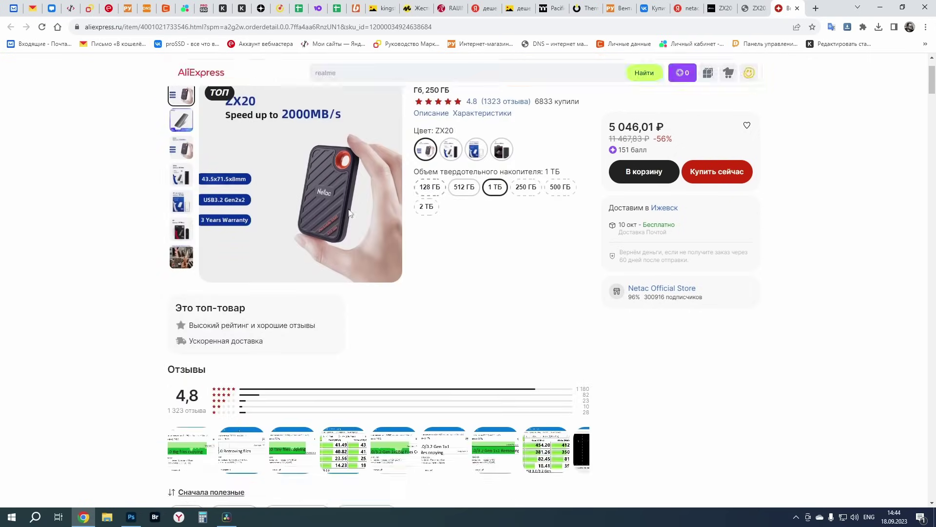
{"action": "scroll", "coordinate": [350, 213], "scroll_direction": "down", "scroll_amount": 4}
{"action": "left_click", "coordinate": [332, 99]}
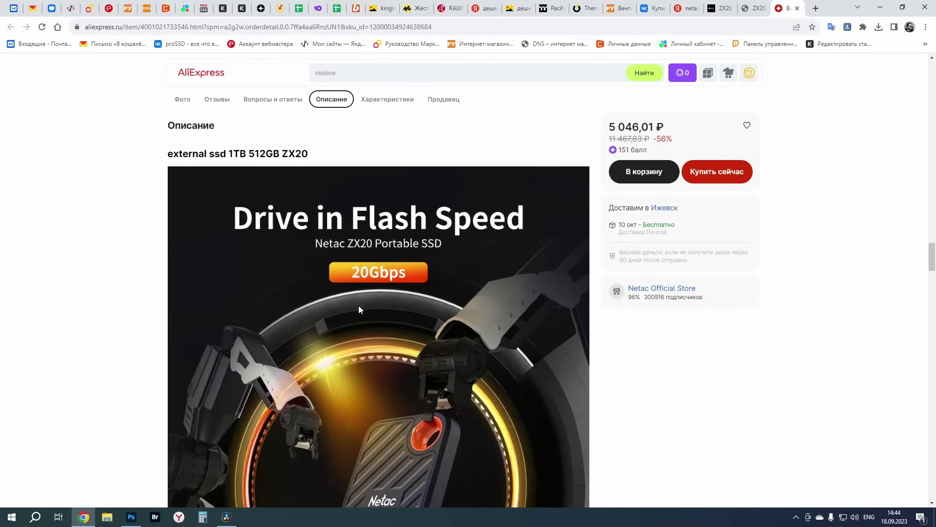
{"action": "scroll", "coordinate": [364, 307], "scroll_direction": "down", "scroll_amount": 8}
{"action": "scroll", "coordinate": [371, 293], "scroll_direction": "up", "scroll_amount": 2}
{"action": "left_click", "coordinate": [393, 268]}
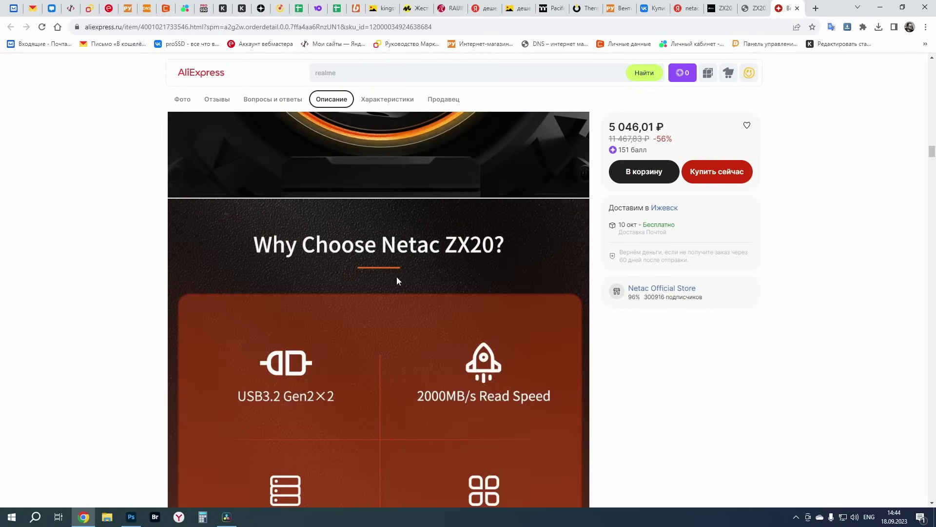
{"action": "scroll", "coordinate": [404, 282], "scroll_direction": "down", "scroll_amount": 5}
{"action": "scroll", "coordinate": [418, 283], "scroll_direction": "up", "scroll_amount": 3}
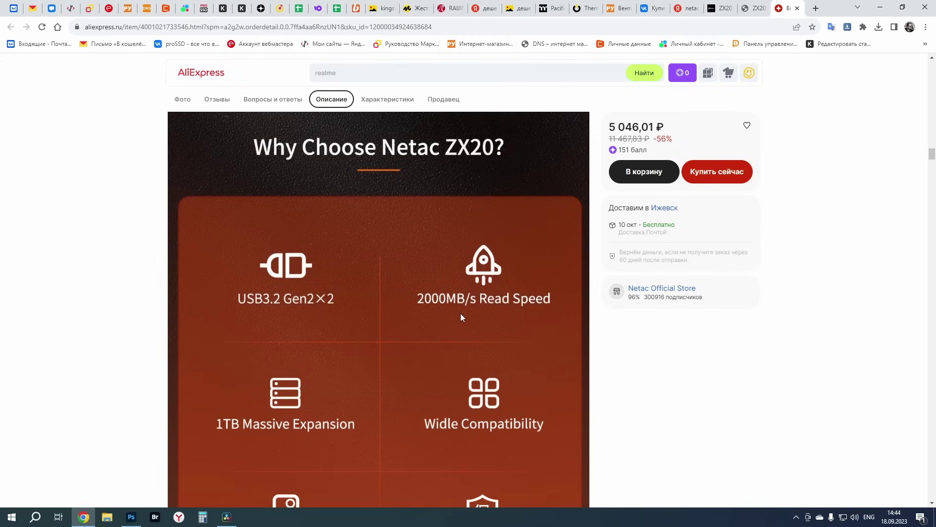
{"action": "scroll", "coordinate": [511, 317], "scroll_direction": "down", "scroll_amount": 12}
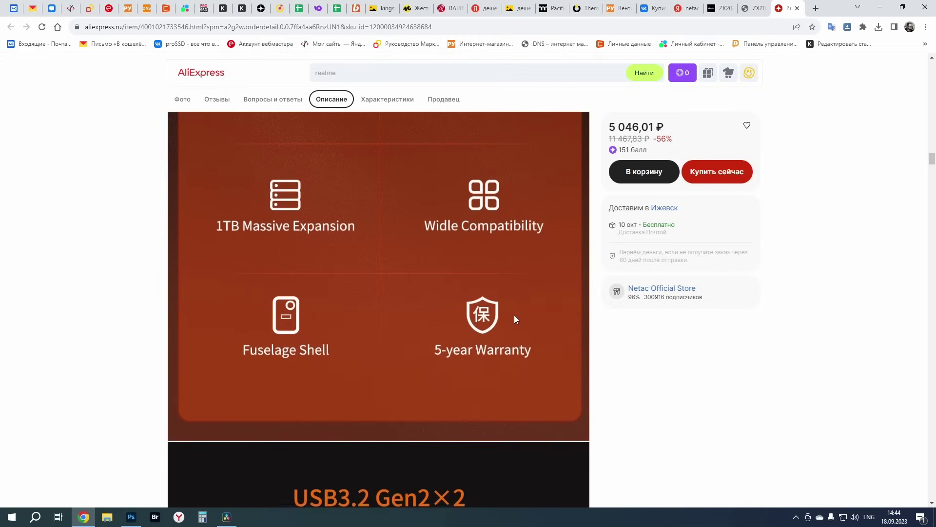
{"action": "scroll", "coordinate": [515, 315], "scroll_direction": "down", "scroll_amount": 20}
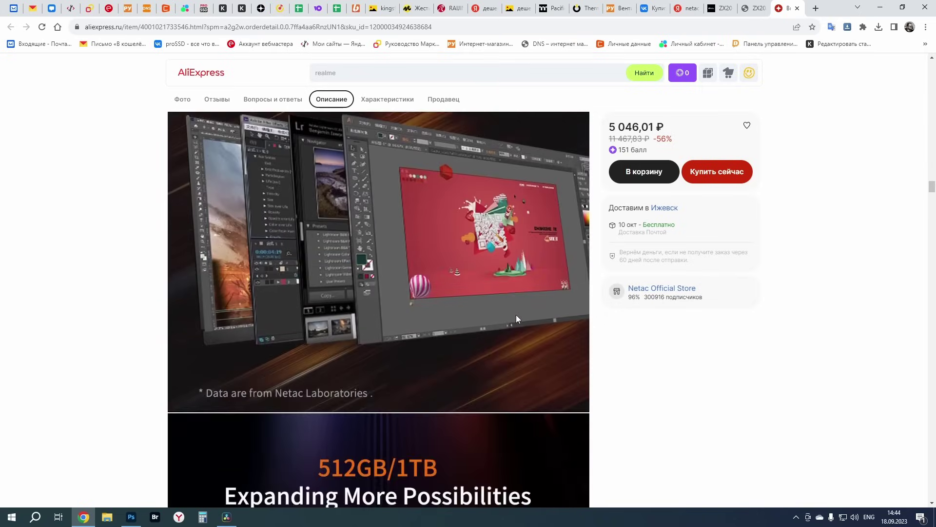
{"action": "scroll", "coordinate": [517, 316], "scroll_direction": "down", "scroll_amount": 12}
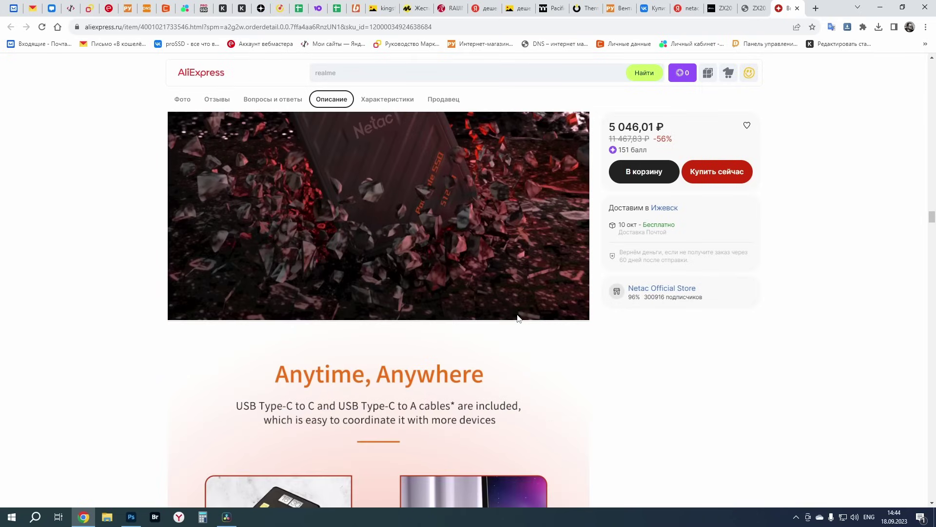
{"action": "scroll", "coordinate": [517, 316], "scroll_direction": "down", "scroll_amount": 4}
{"action": "scroll", "coordinate": [517, 316], "scroll_direction": "down", "scroll_amount": 15}
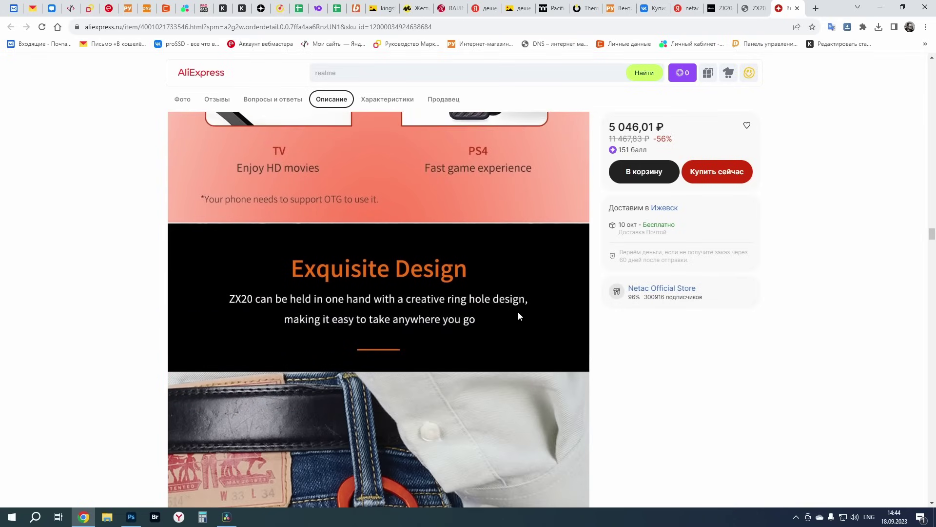
{"action": "scroll", "coordinate": [519, 314], "scroll_direction": "up", "scroll_amount": 3}
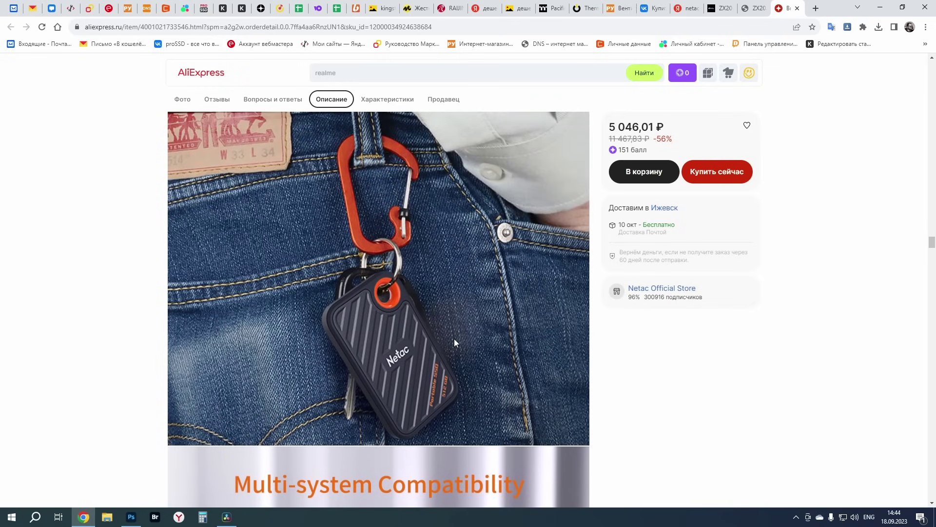
{"action": "scroll", "coordinate": [454, 342], "scroll_direction": "down", "scroll_amount": 15}
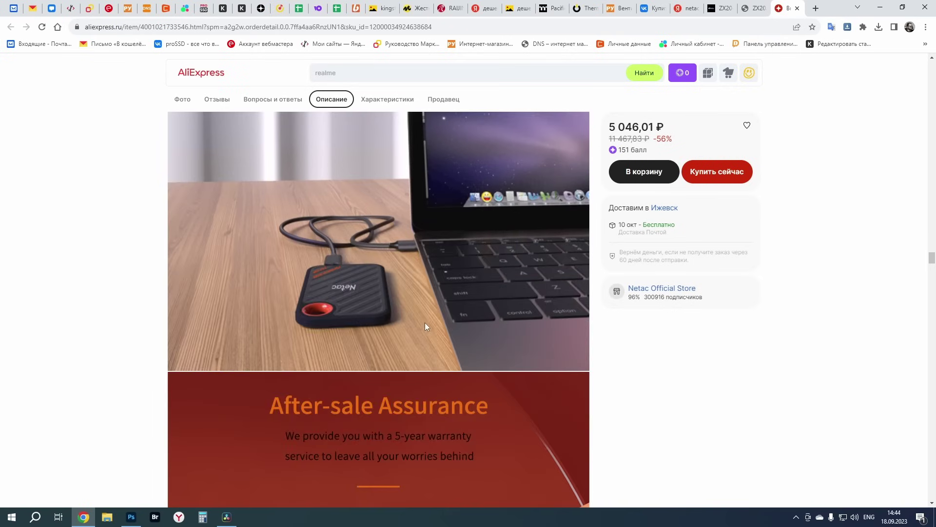
Examine the customer reviews with USB3.1 Gen1 and Gen2 benchmarks and the ZX model's speed tests in the description
{"action": "scroll", "coordinate": [423, 321], "scroll_direction": "down", "scroll_amount": 10}
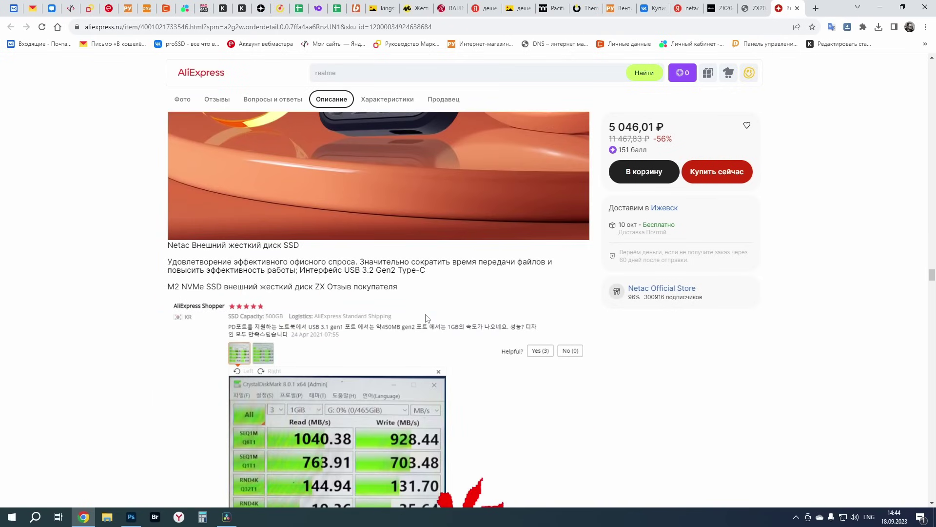
{"action": "scroll", "coordinate": [427, 317], "scroll_direction": "down", "scroll_amount": 2}
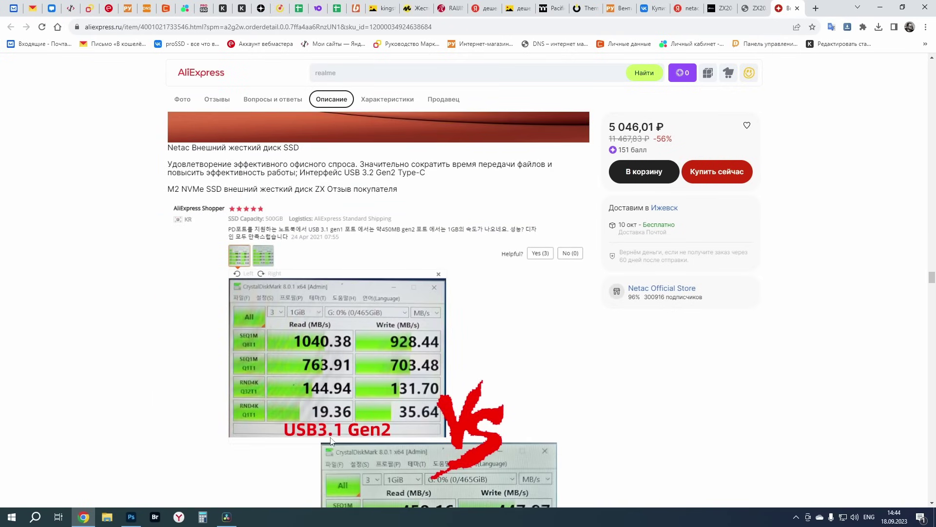
{"action": "scroll", "coordinate": [480, 395], "scroll_direction": "down", "scroll_amount": 5}
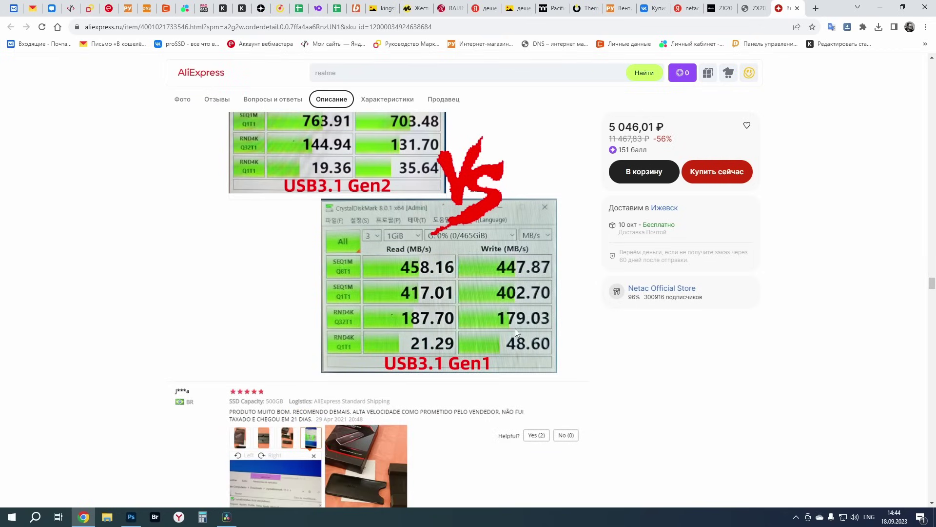
{"action": "scroll", "coordinate": [439, 317], "scroll_direction": "up", "scroll_amount": 4}
{"action": "scroll", "coordinate": [385, 312], "scroll_direction": "down", "scroll_amount": 5}
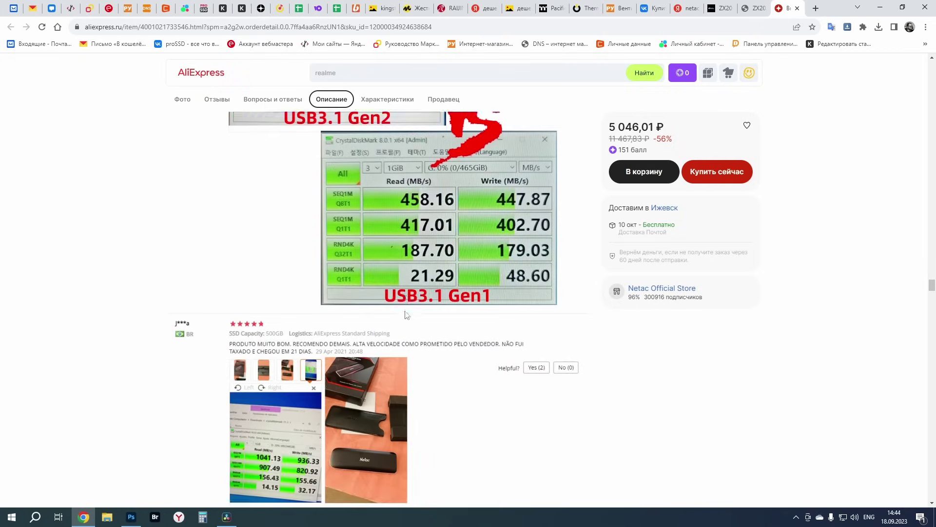
{"action": "scroll", "coordinate": [407, 315], "scroll_direction": "down", "scroll_amount": 5}
{"action": "scroll", "coordinate": [404, 310], "scroll_direction": "down", "scroll_amount": 10}
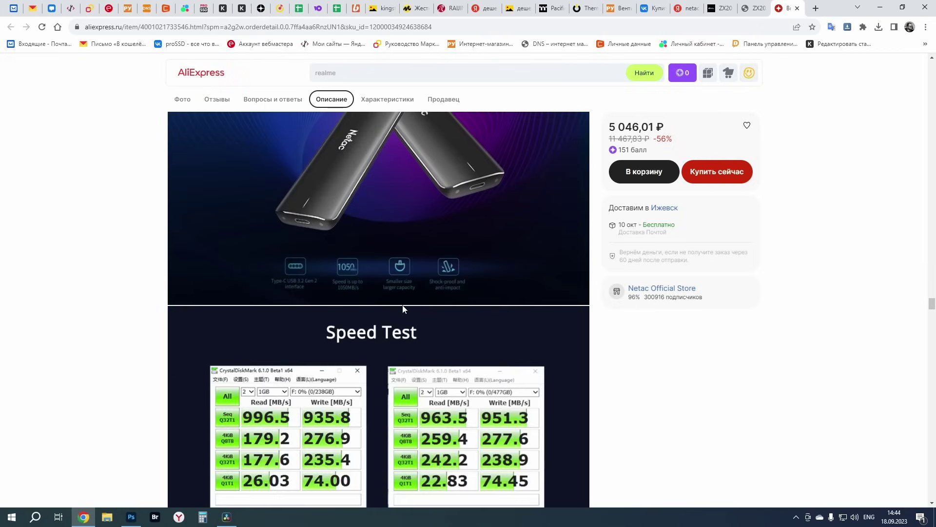
{"action": "scroll", "coordinate": [408, 326], "scroll_direction": "down", "scroll_amount": 2}
{"action": "scroll", "coordinate": [407, 326], "scroll_direction": "down", "scroll_amount": 4}
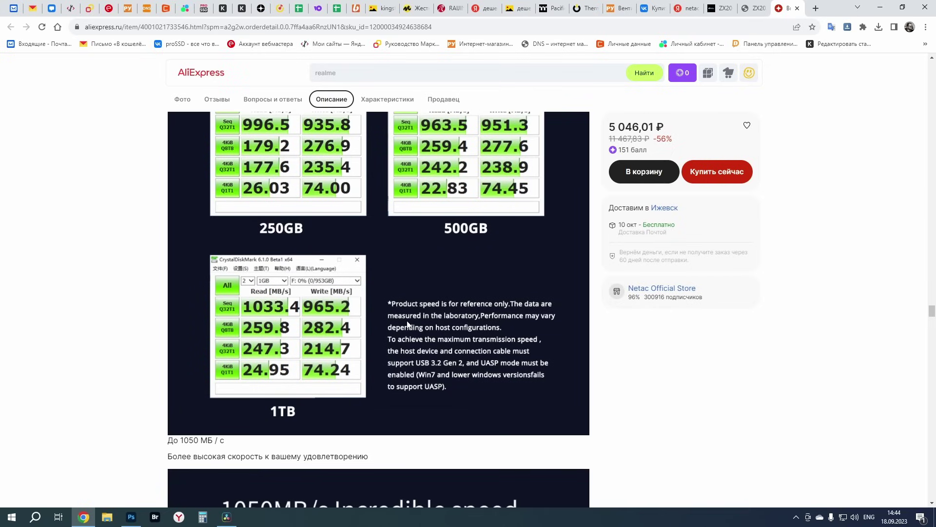
{"action": "scroll", "coordinate": [416, 315], "scroll_direction": "down", "scroll_amount": 6}
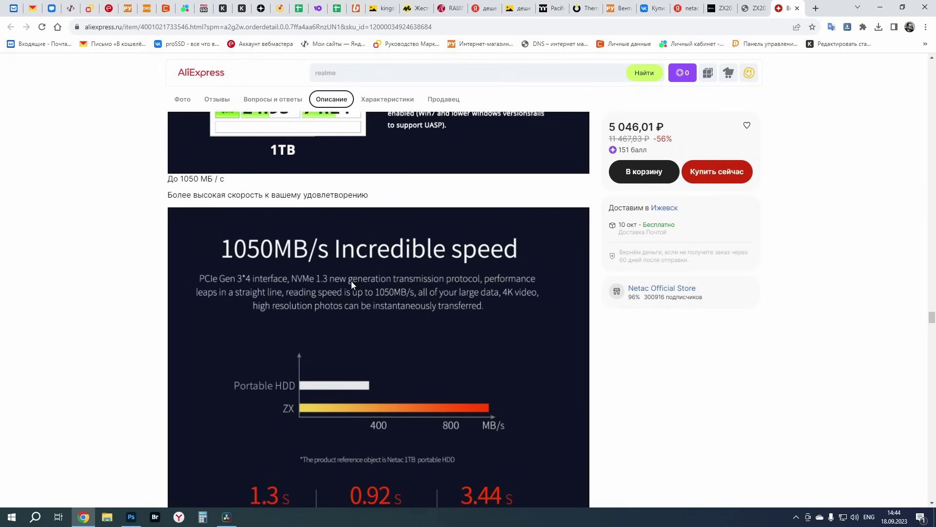
{"action": "scroll", "coordinate": [351, 281], "scroll_direction": "up", "scroll_amount": 4}
{"action": "scroll", "coordinate": [336, 354], "scroll_direction": "down", "scroll_amount": 20}
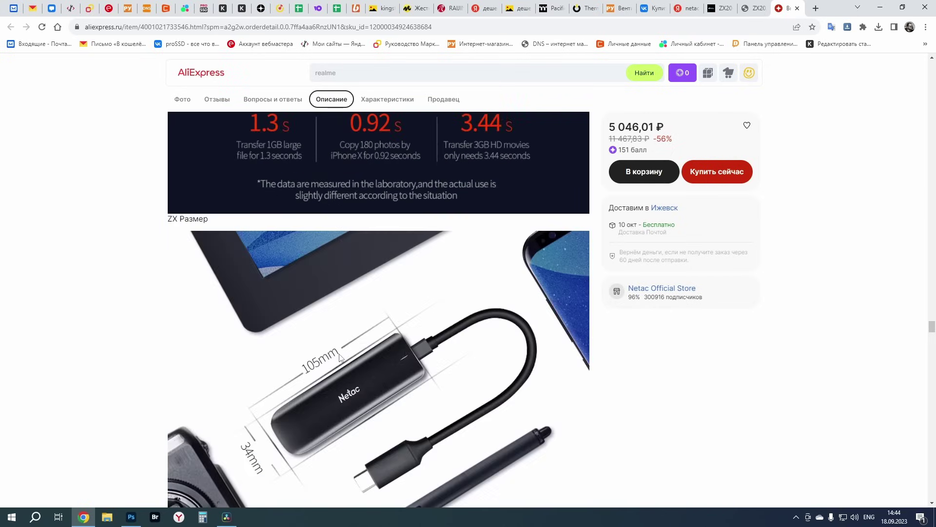
Examine the Z Slim and Z8 speed tests and sizes, down to the closing notes on speed in the description
{"action": "scroll", "coordinate": [341, 348], "scroll_direction": "up", "scroll_amount": 11}
{"action": "scroll", "coordinate": [309, 280], "scroll_direction": "down", "scroll_amount": 16}
{"action": "scroll", "coordinate": [415, 336], "scroll_direction": "down", "scroll_amount": 14}
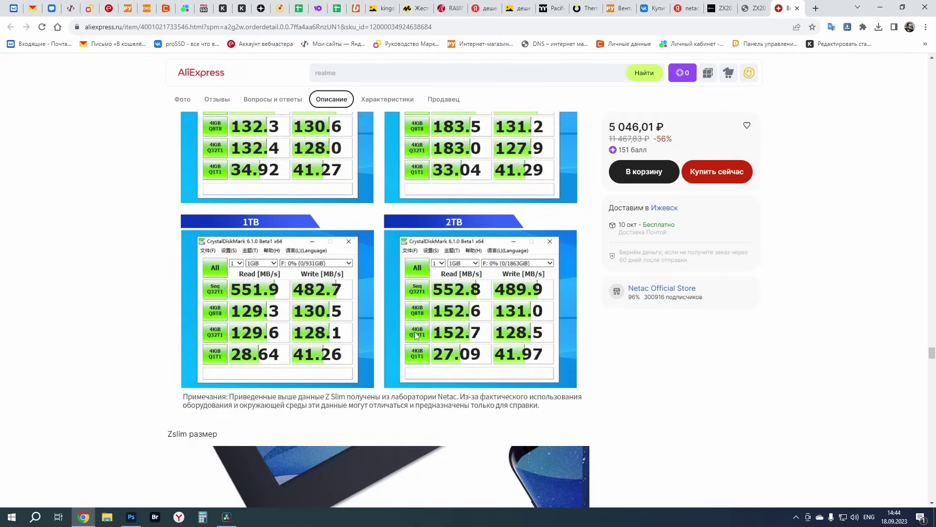
{"action": "scroll", "coordinate": [419, 337], "scroll_direction": "down", "scroll_amount": 20}
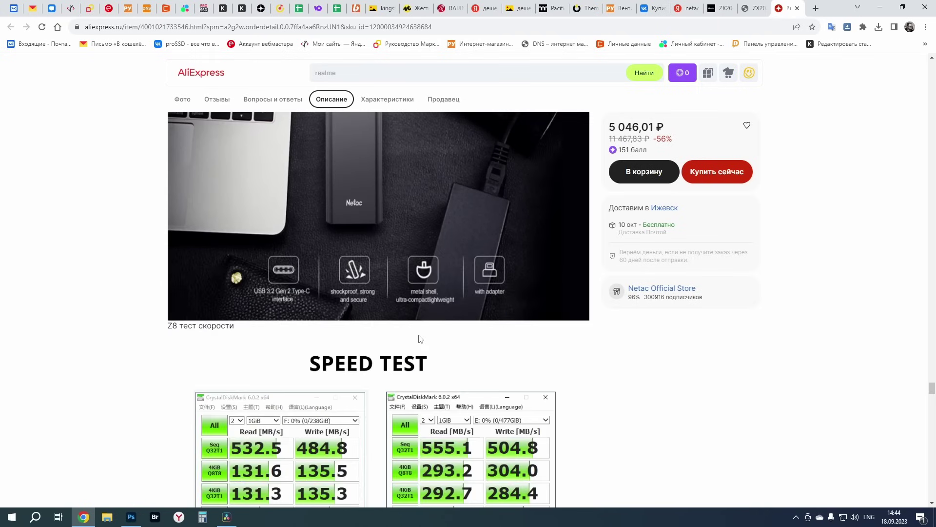
{"action": "scroll", "coordinate": [419, 336], "scroll_direction": "up", "scroll_amount": 6}
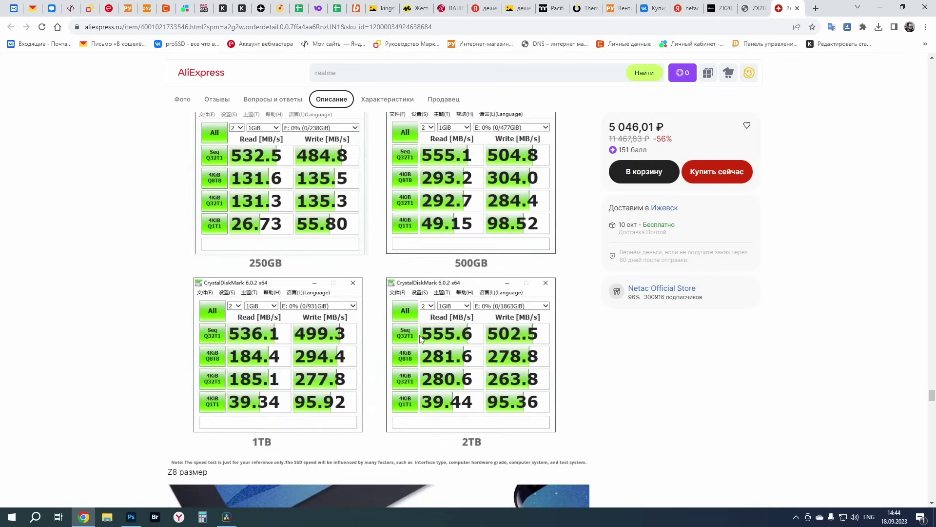
{"action": "scroll", "coordinate": [420, 337], "scroll_direction": "down", "scroll_amount": 20}
{"action": "scroll", "coordinate": [422, 334], "scroll_direction": "up", "scroll_amount": 18}
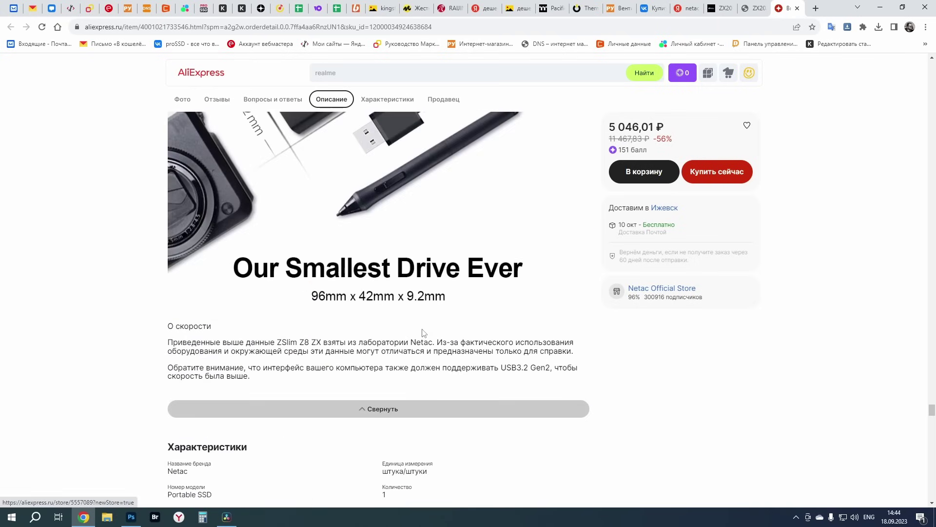
{"action": "scroll", "coordinate": [502, 288], "scroll_direction": "up", "scroll_amount": 5}
Switch to the ZX20 (E:) drive window in File Explorer and open the drive's properties, placing the dialog over that window
{"action": "key", "text": "super+d"}
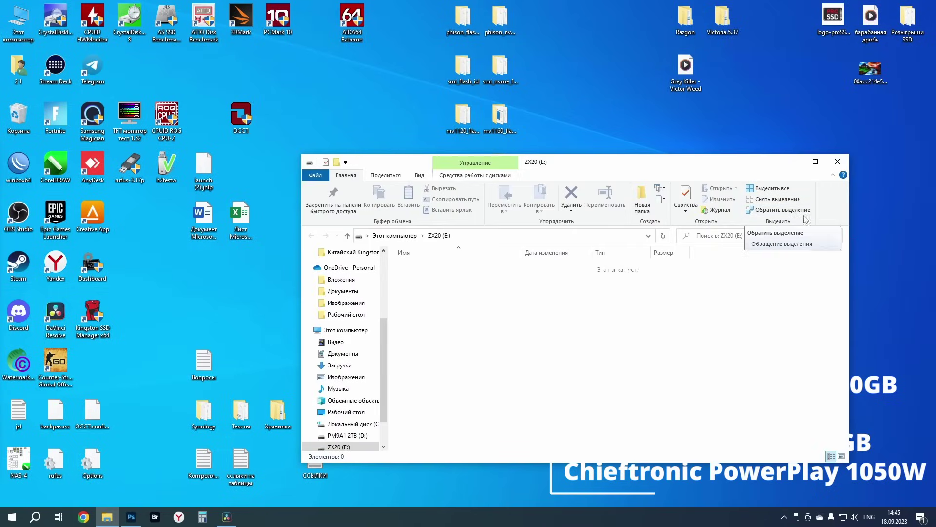
{"action": "left_click_drag", "start_coordinate": [641, 169], "coordinate": [694, 185]}
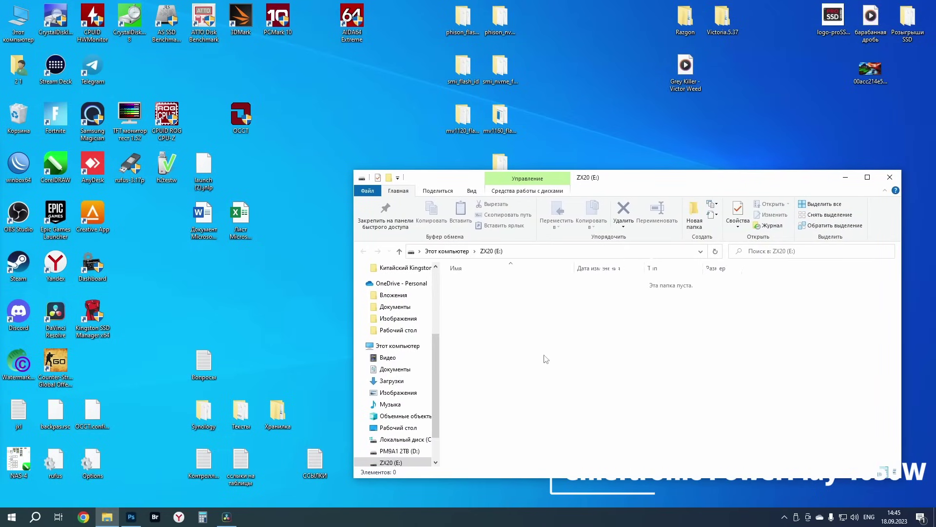
{"action": "right_click", "coordinate": [589, 310]}
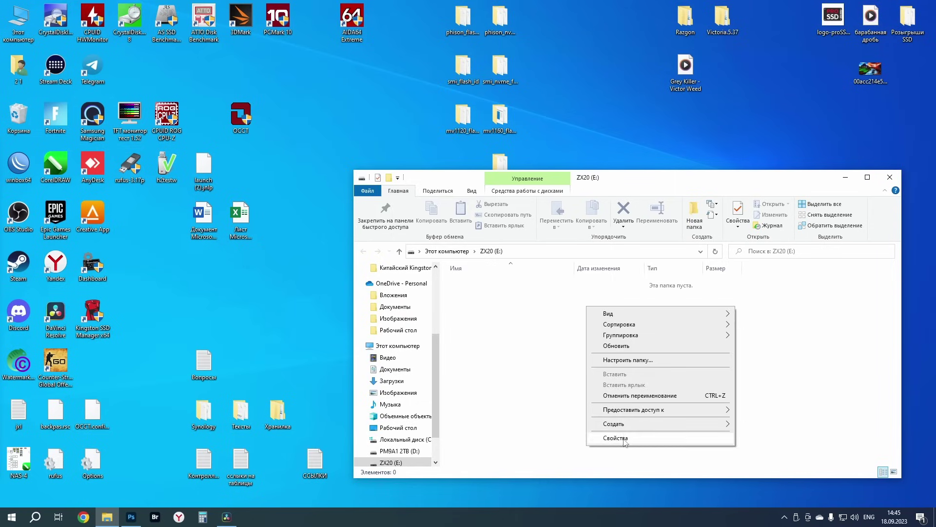
{"action": "left_click", "coordinate": [608, 440]}
{"action": "left_click_drag", "start_coordinate": [463, 271], "coordinate": [652, 209]}
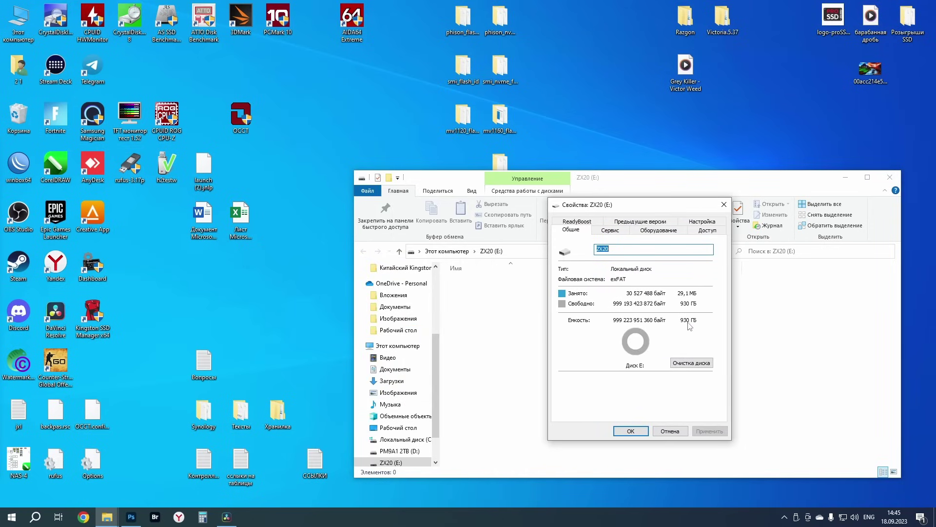
Launch CrystalDiskInfo, display the data of drive E:, and enlarge the window to show all its S.M.A.R.T. attributes
{"action": "left_click", "coordinate": [55, 21]}
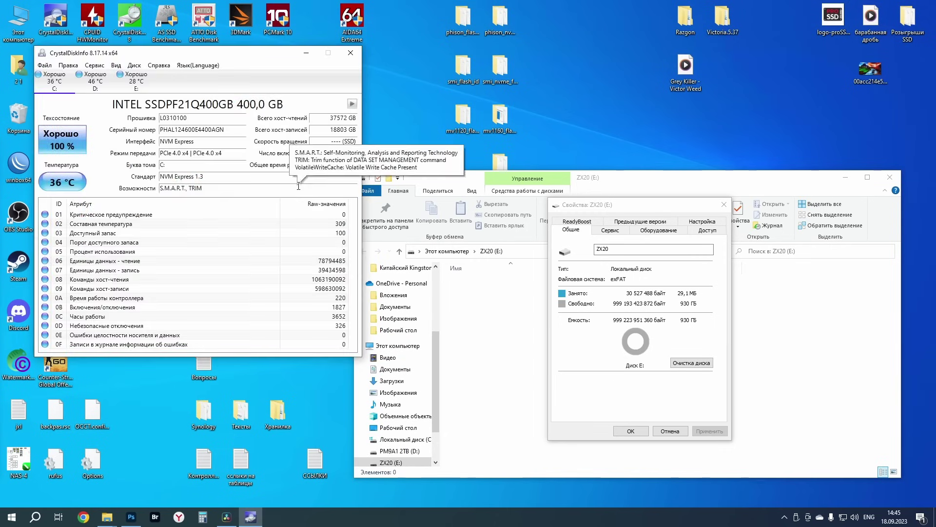
{"action": "left_click", "coordinate": [136, 83]}
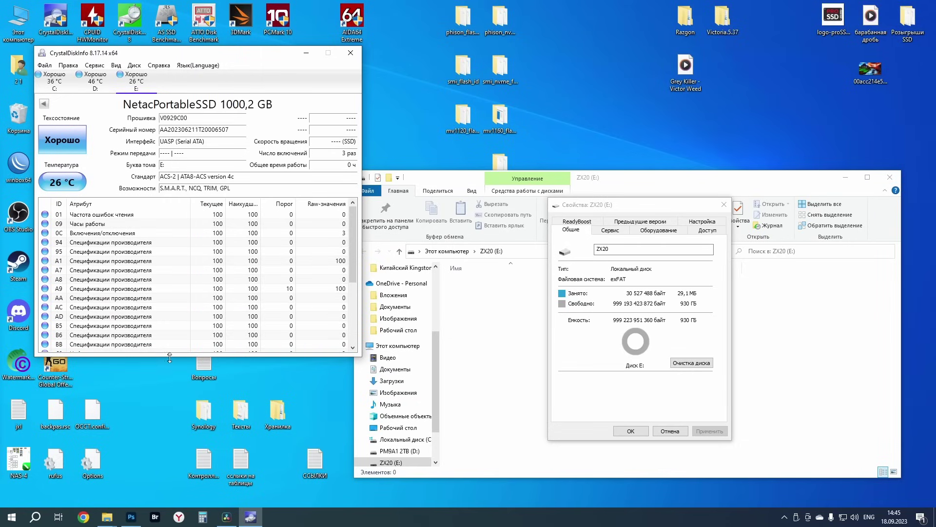
{"action": "left_click_drag", "start_coordinate": [169, 358], "coordinate": [162, 469]}
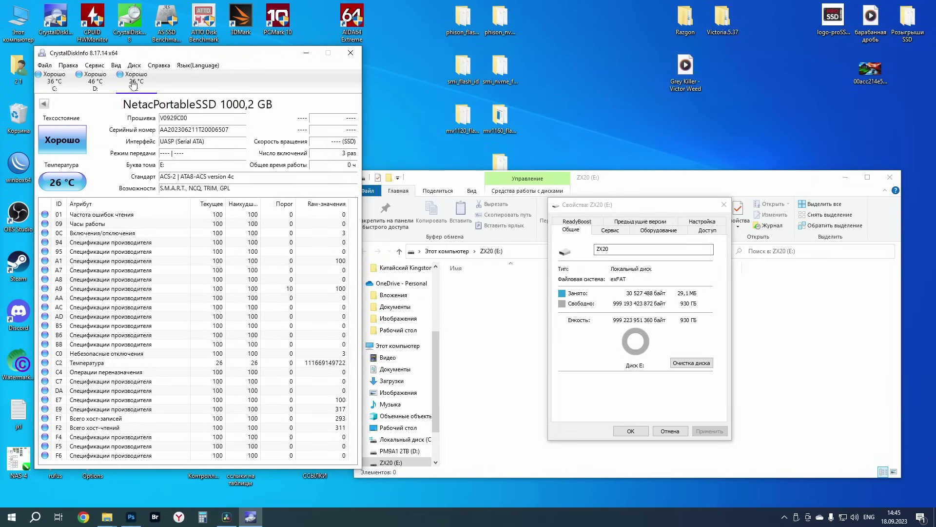
Launch CPUID HWMonitor and look through its sensor list
{"action": "double_click", "coordinate": [90, 26]}
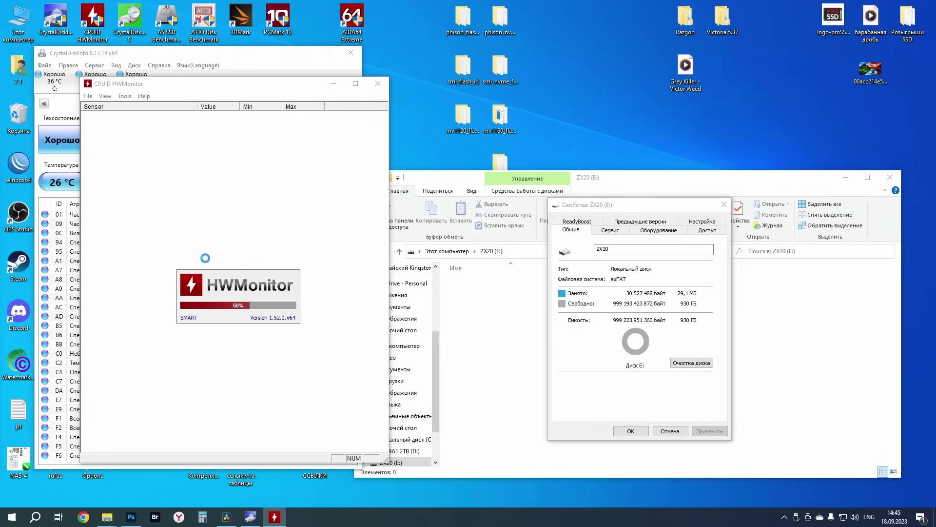
{"action": "scroll", "coordinate": [207, 261], "scroll_direction": "down", "scroll_amount": 12}
{"action": "scroll", "coordinate": [207, 261], "scroll_direction": "up", "scroll_amount": 14}
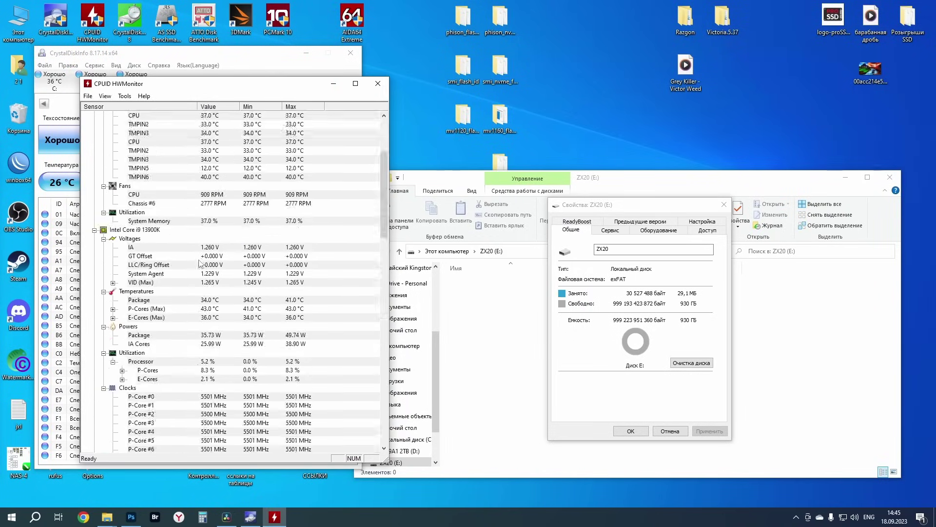
Collapse every device group except NetacPortableSSD in the sensor list and move the HWMonitor window down over CrystalDiskInfo's lower part
{"action": "left_click", "coordinate": [94, 124]}
{"action": "left_click", "coordinate": [94, 133]}
{"action": "left_click", "coordinate": [94, 142]}
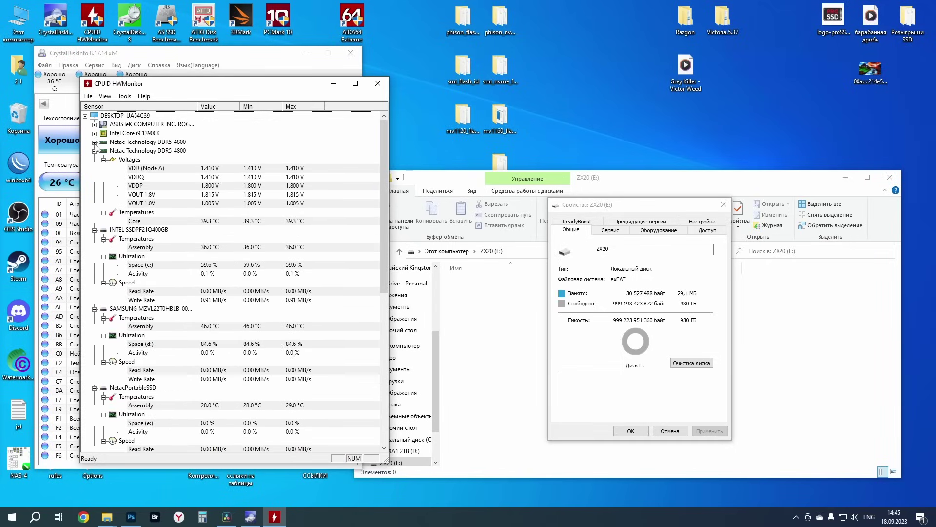
{"action": "left_click", "coordinate": [95, 150]}
{"action": "left_click", "coordinate": [94, 160]}
{"action": "left_click", "coordinate": [94, 168]}
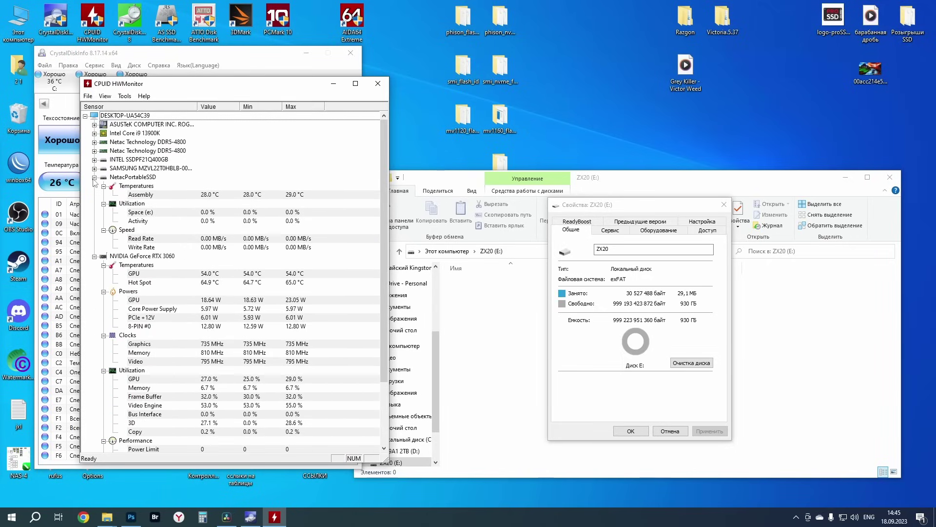
{"action": "left_click", "coordinate": [94, 256]}
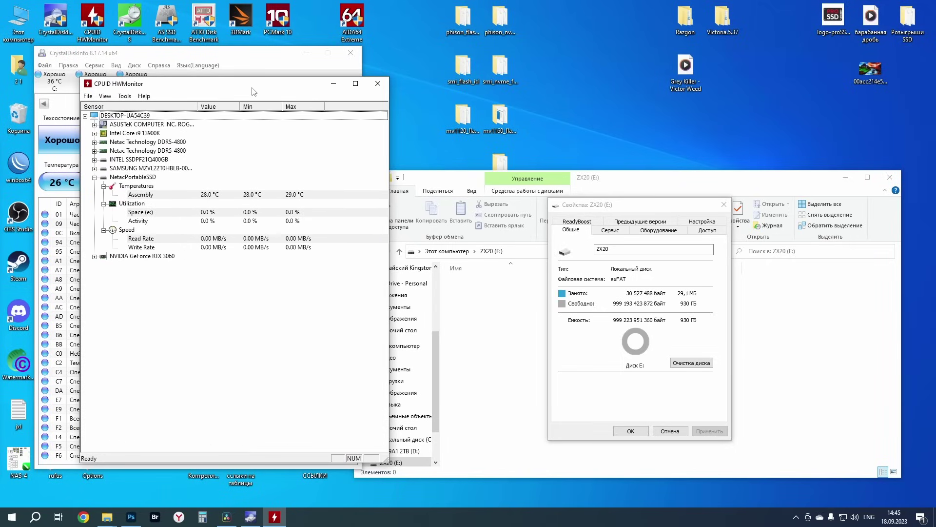
{"action": "left_click_drag", "start_coordinate": [252, 92], "coordinate": [217, 337]}
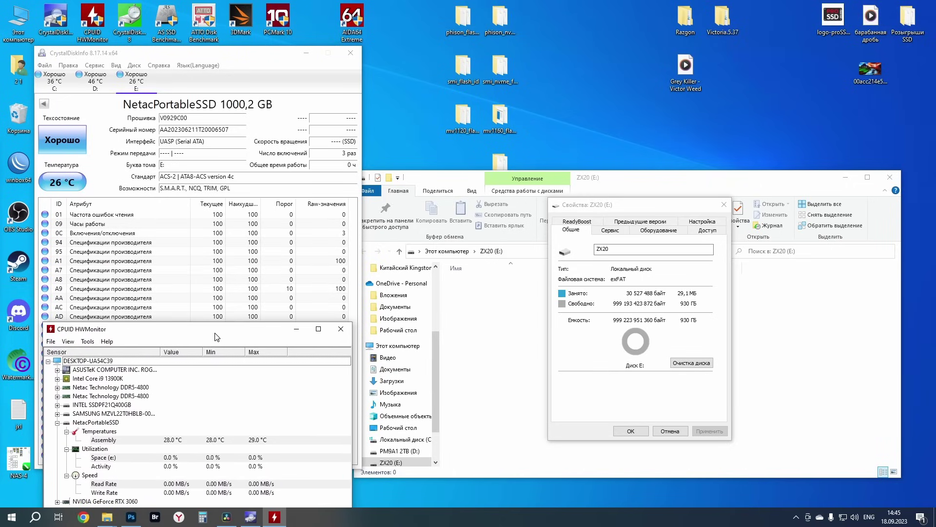
Close the drive properties and the ZX20 (E:) Explorer window, and launch AIDA64 Extreme
{"action": "left_click", "coordinate": [724, 204]}
{"action": "left_click", "coordinate": [890, 177]}
{"action": "double_click", "coordinate": [352, 20]}
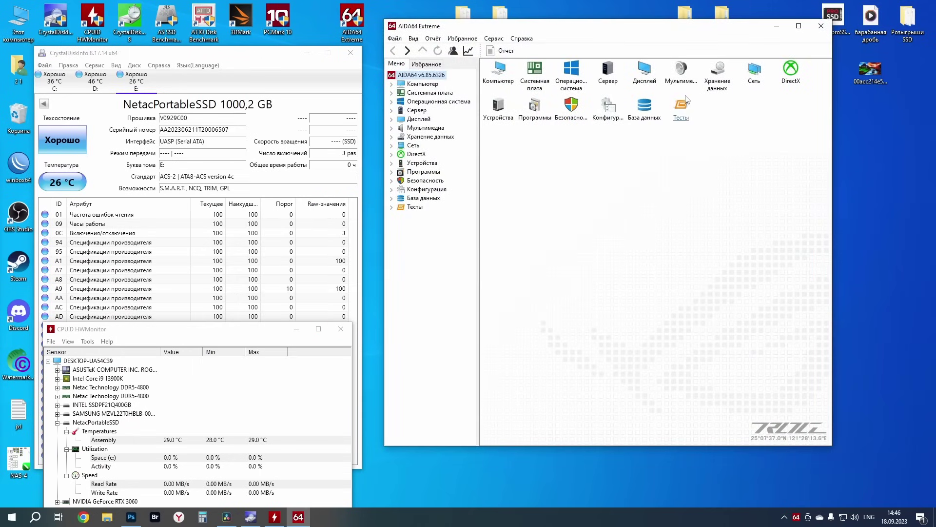
Open the ATA page of the data storage section in AIDA64 and look through the properties and features of NetacPortableSSD
{"action": "double_click", "coordinate": [716, 78]}
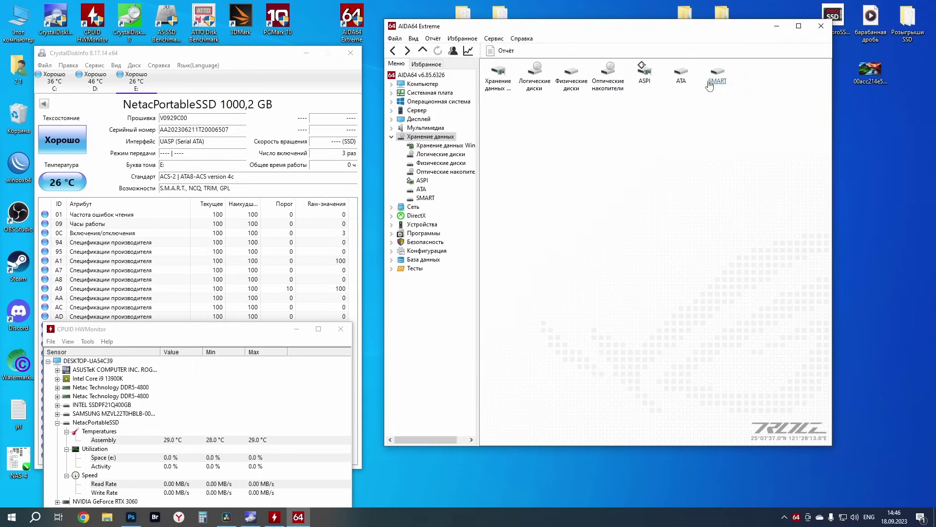
{"action": "double_click", "coordinate": [679, 80]}
{"action": "left_click", "coordinate": [545, 94]}
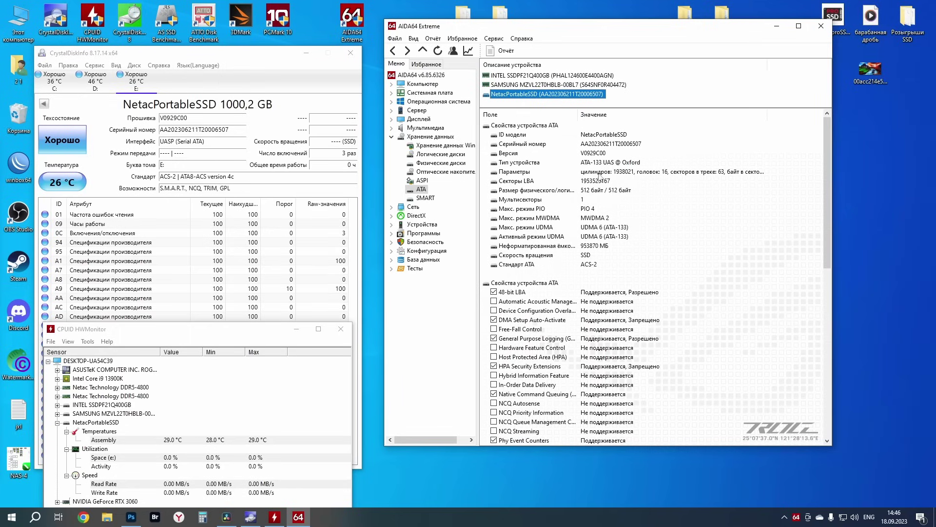
{"action": "scroll", "coordinate": [588, 243], "scroll_direction": "down", "scroll_amount": 10}
{"action": "scroll", "coordinate": [592, 259], "scroll_direction": "up", "scroll_amount": 10}
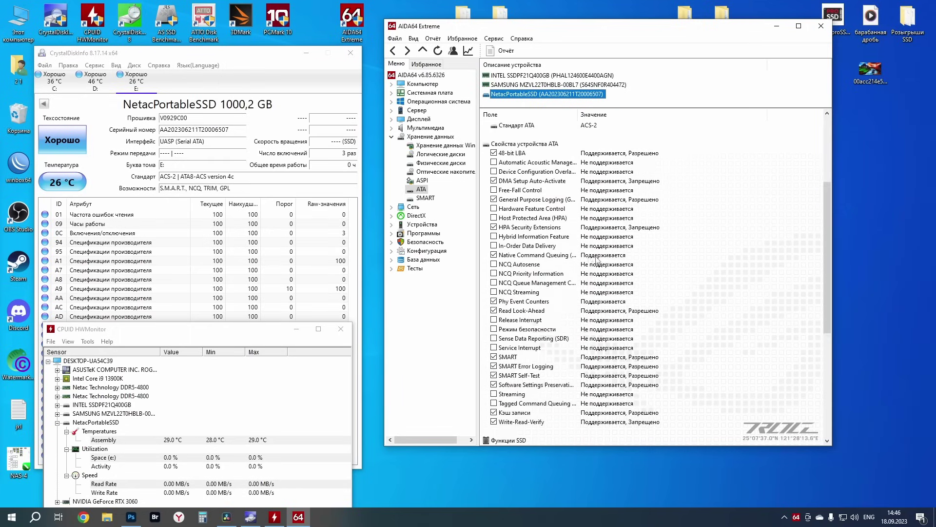
Open the computer's sensors page in AIDA64 and examine the NetacPortableSSD temperature among the readings
{"action": "left_click", "coordinate": [391, 137]}
{"action": "left_click", "coordinate": [420, 75]}
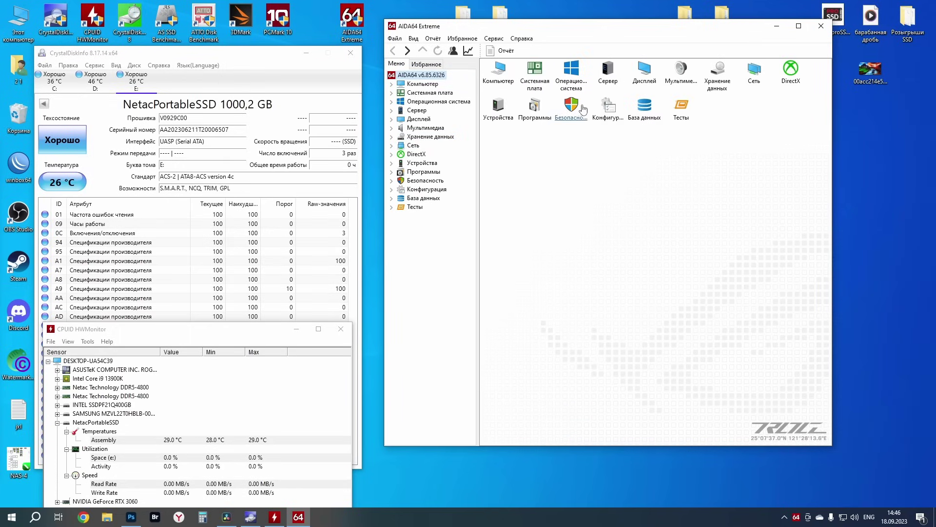
{"action": "left_click", "coordinate": [423, 83]}
{"action": "double_click", "coordinate": [738, 84]}
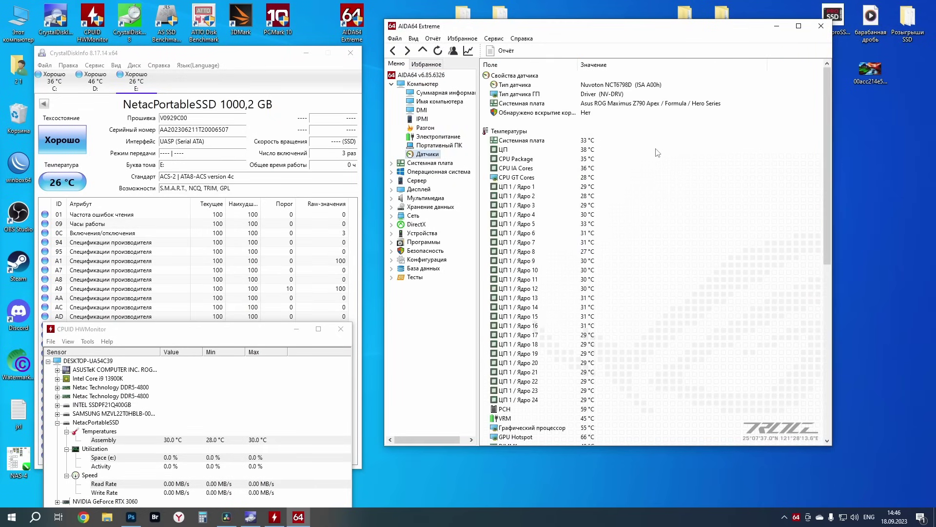
{"action": "scroll", "coordinate": [515, 352], "scroll_direction": "down", "scroll_amount": 5}
{"action": "left_click", "coordinate": [525, 347]}
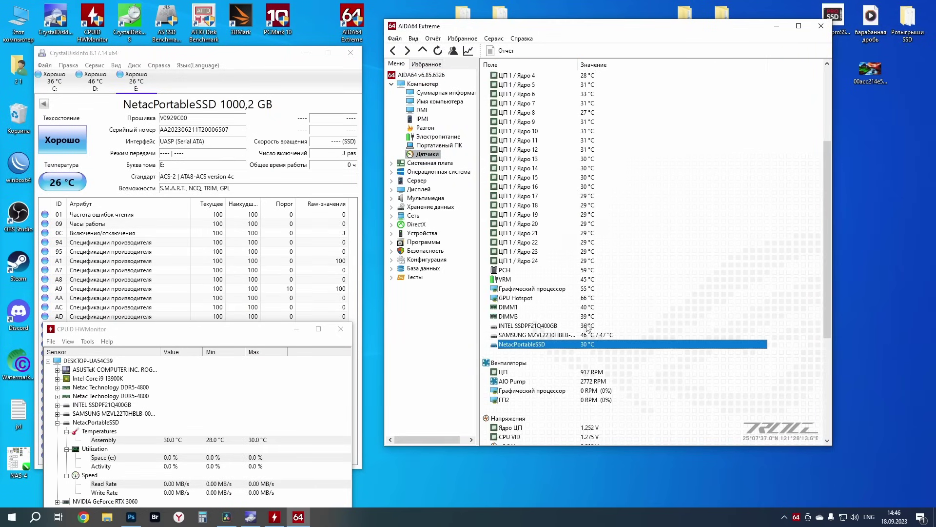
{"action": "scroll", "coordinate": [589, 328], "scroll_direction": "down", "scroll_amount": 5}
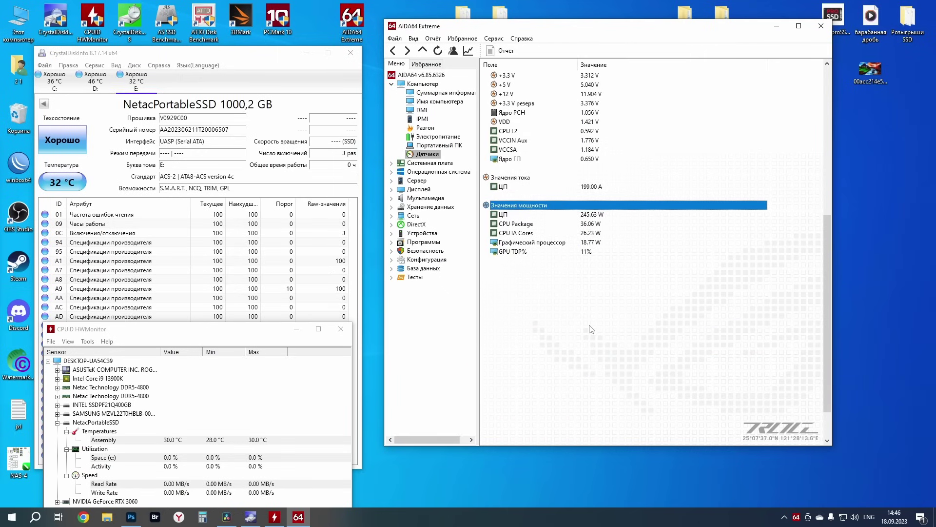
{"action": "scroll", "coordinate": [589, 328], "scroll_direction": "up", "scroll_amount": 3}
{"action": "scroll", "coordinate": [569, 291], "scroll_direction": "down", "scroll_amount": 4}
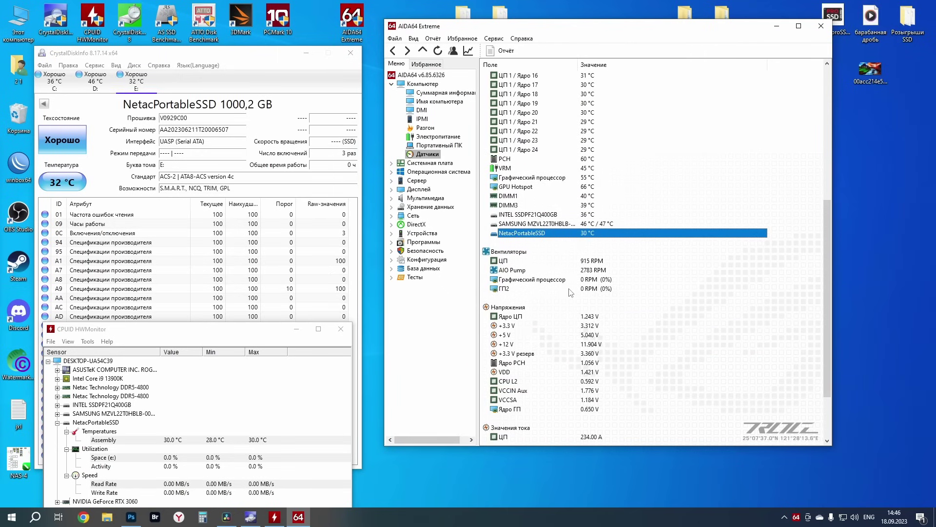
Open the AIDA64 disk test tool and place its window over the lower part of the AIDA64 window
{"action": "left_click", "coordinate": [497, 40]}
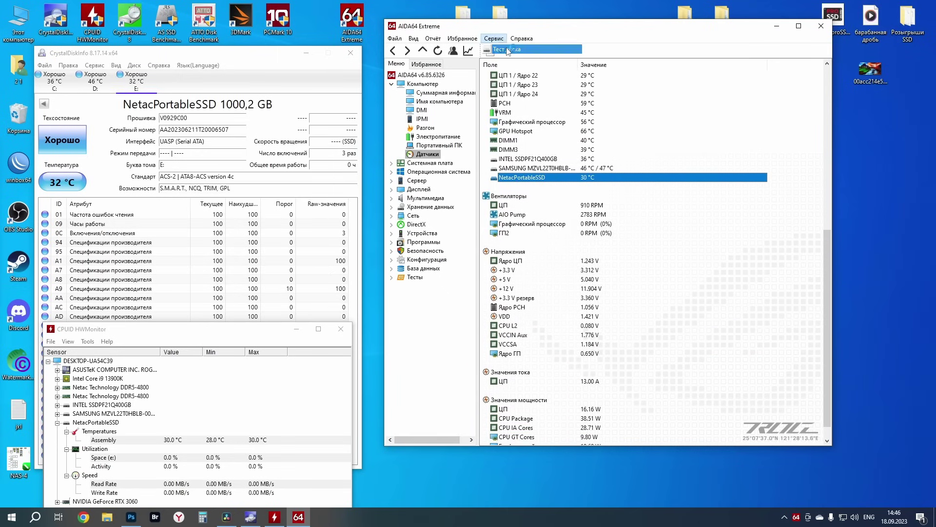
{"action": "left_click", "coordinate": [512, 59]}
{"action": "left_click_drag", "start_coordinate": [619, 226], "coordinate": [646, 239]}
Select Disk Drive #2 [NetacPortableSSD] and the Linear Write test, and start the benchmark
{"action": "left_click", "coordinate": [581, 461]}
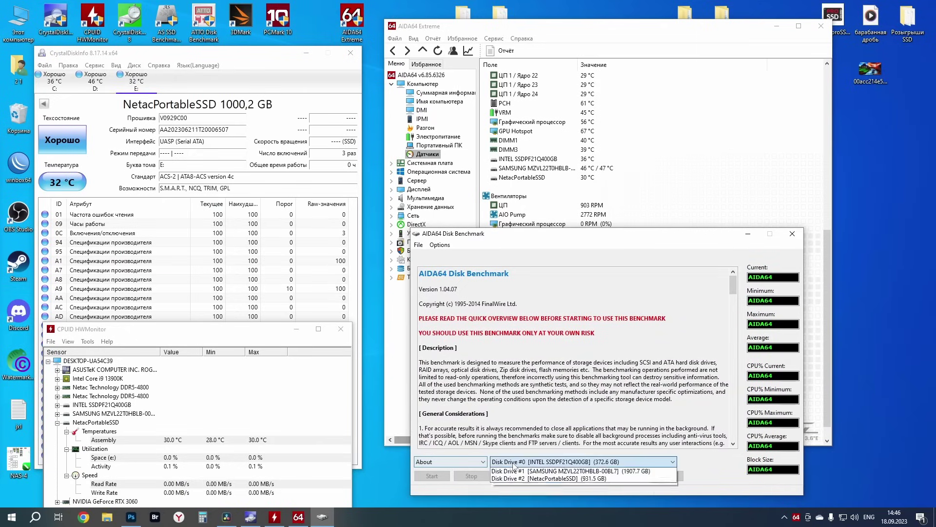
{"action": "left_click", "coordinate": [537, 483]}
{"action": "left_click", "coordinate": [480, 461]}
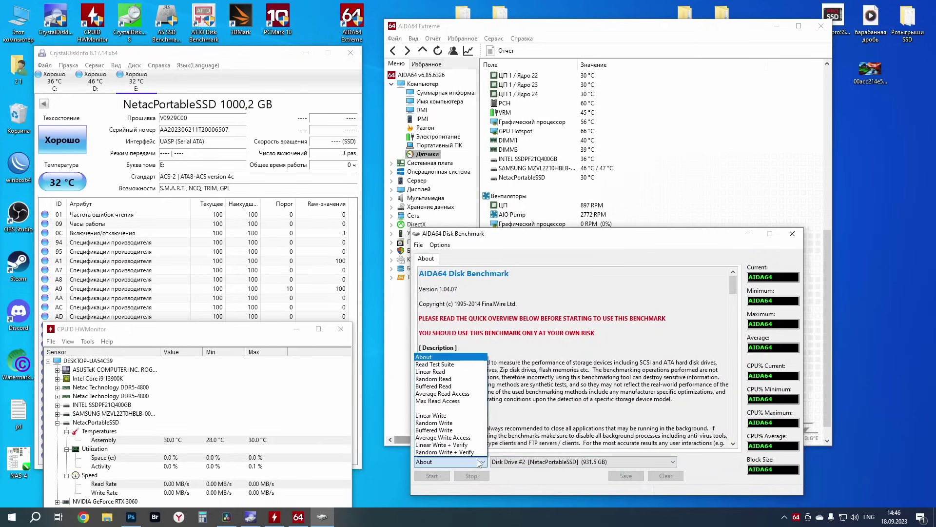
{"action": "left_click", "coordinate": [456, 416]}
{"action": "left_click", "coordinate": [438, 476]}
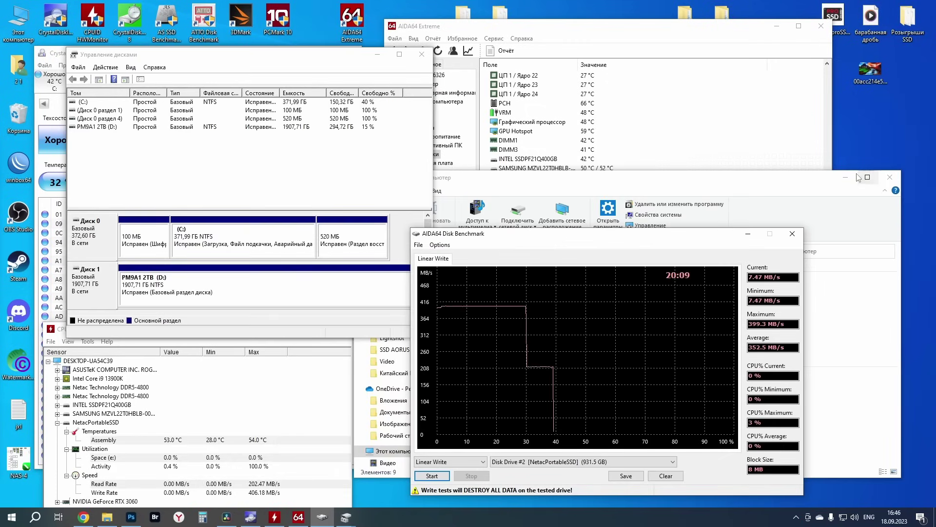
Reopen the This PC window and check its drives and the disk list in Disk Management for the Netac SSD
{"action": "left_click", "coordinate": [890, 177]}
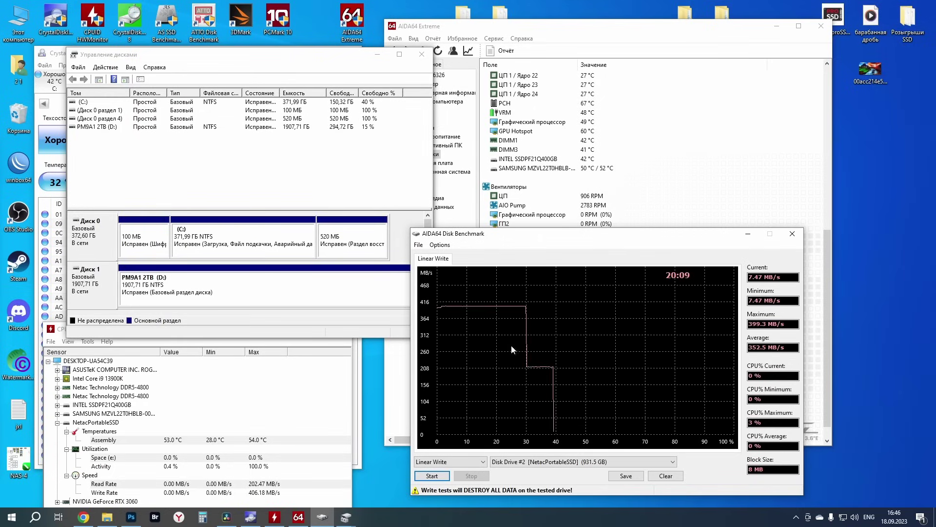
{"action": "double_click", "coordinate": [22, 29]}
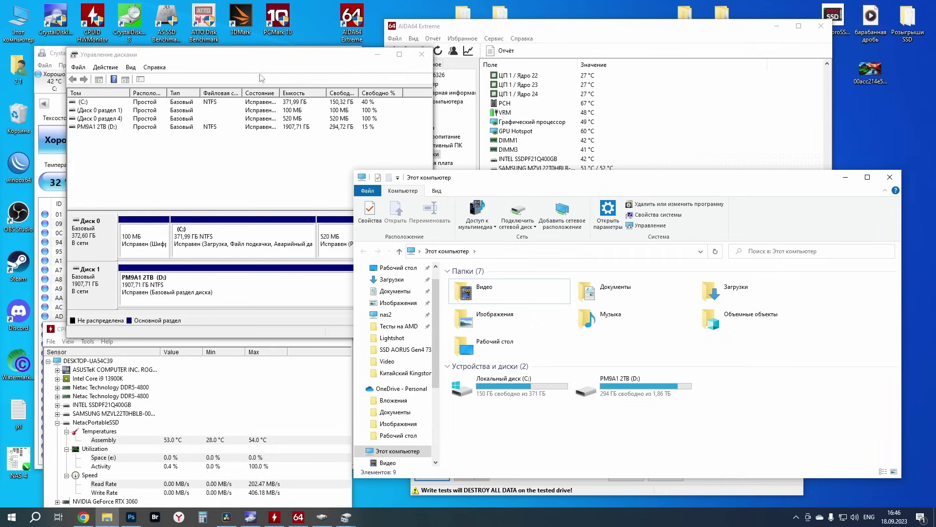
{"action": "left_click", "coordinate": [244, 53]}
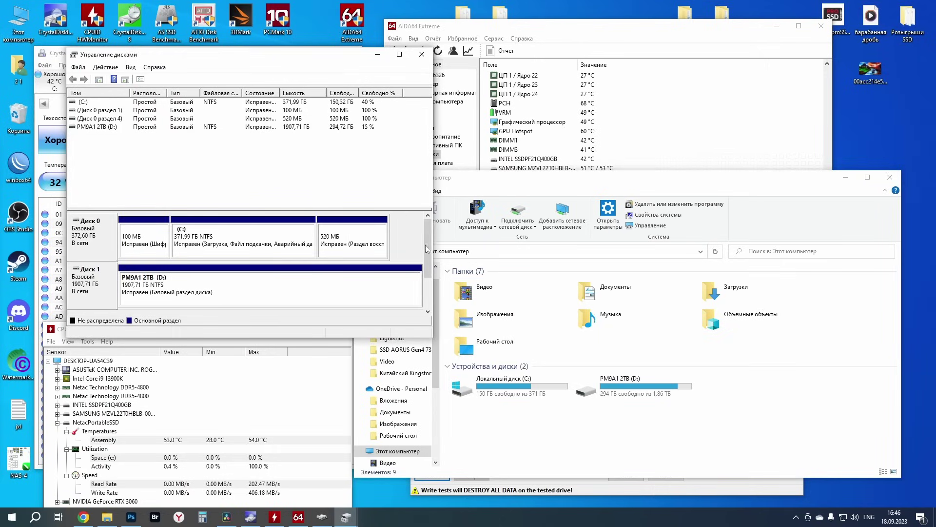
{"action": "left_click_drag", "start_coordinate": [426, 248], "coordinate": [427, 278]}
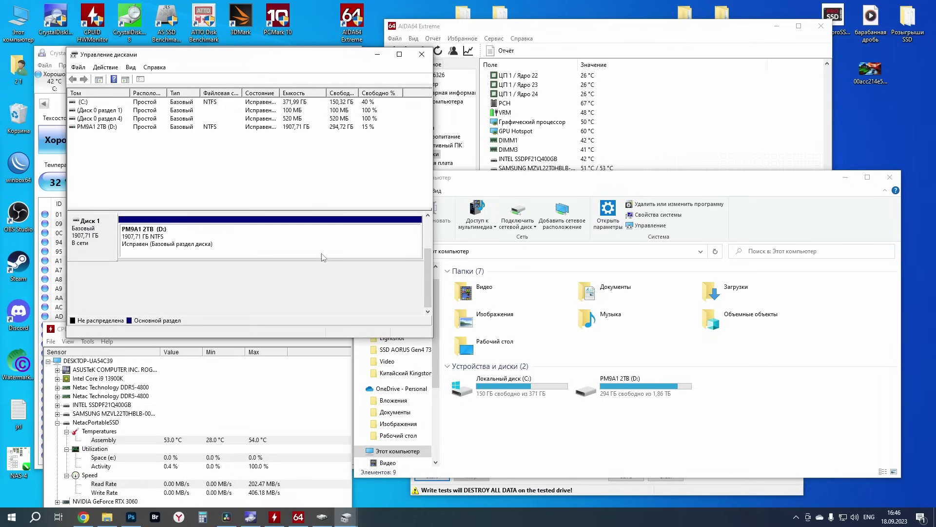
{"action": "left_click_drag", "start_coordinate": [428, 271], "coordinate": [436, 242]}
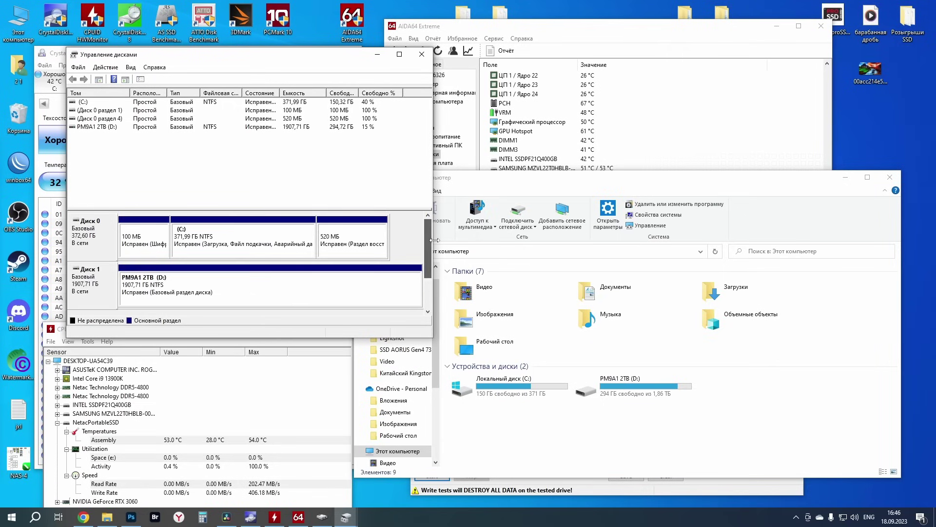
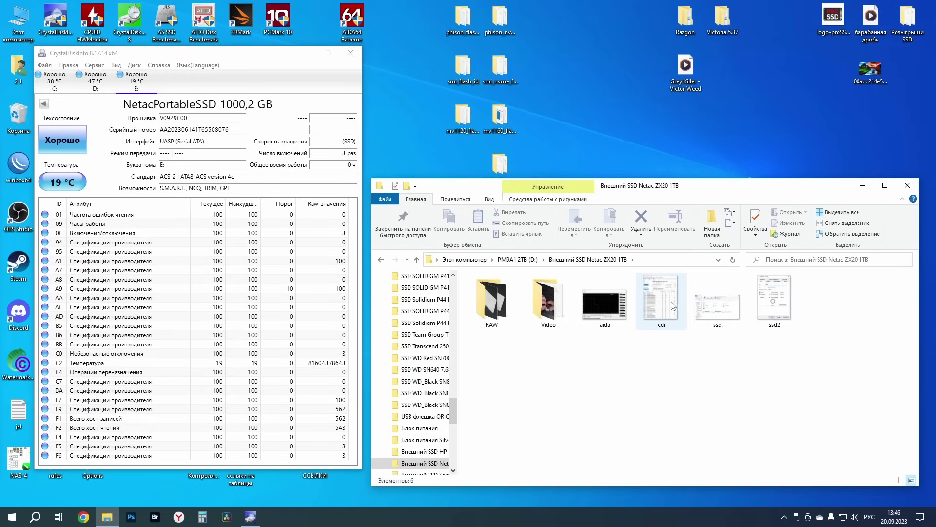
View the saved cdi image beside CrystalDiskInfo to compare the two drives' S.M.A.R.T. data, and close the image
{"action": "double_click", "coordinate": [661, 299]}
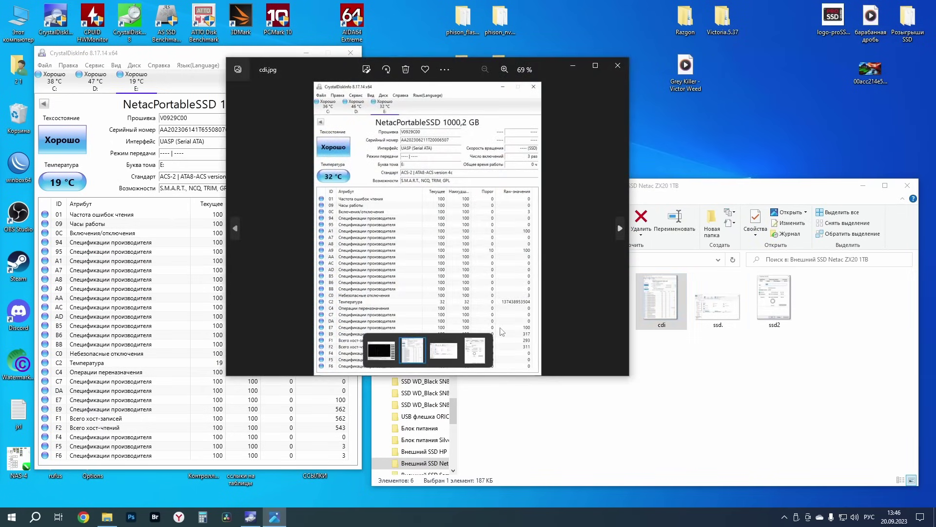
{"action": "left_click_drag", "start_coordinate": [466, 69], "coordinate": [617, 62]}
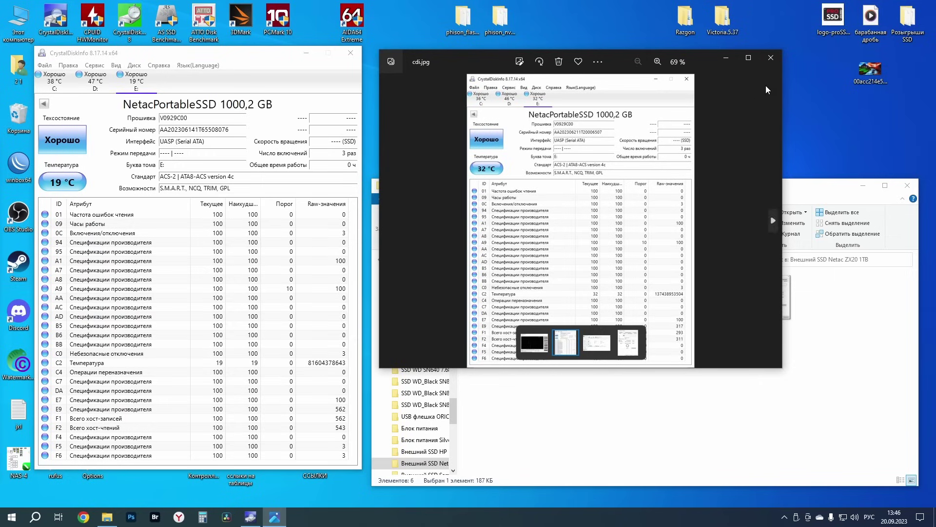
{"action": "left_click", "coordinate": [773, 59]}
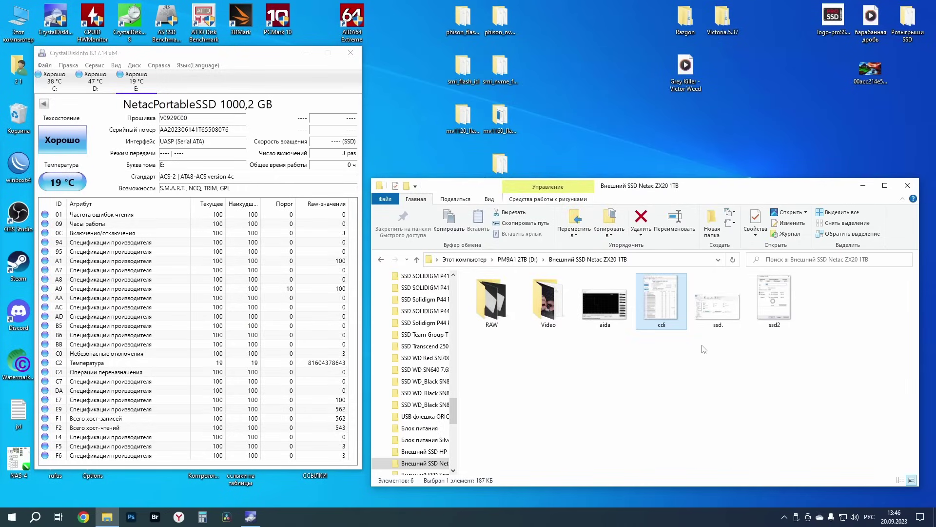
View the saved aida image of the earlier write test, and close the image and the Explorer window
{"action": "double_click", "coordinate": [623, 318]}
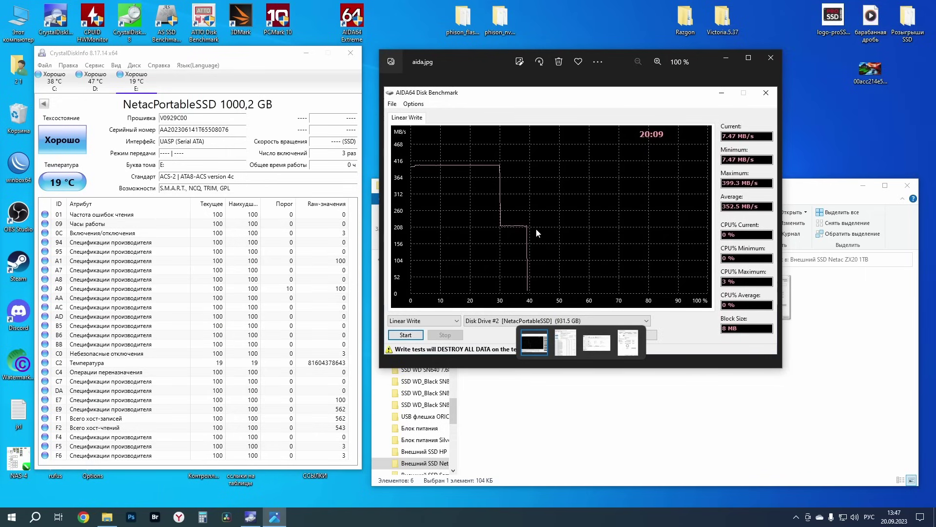
{"action": "left_click", "coordinate": [772, 60]}
{"action": "left_click", "coordinate": [908, 185]}
Launch AIDA64 Extreme, open its disk test tool and place the benchmark window over the AIDA64 window's lower part
{"action": "double_click", "coordinate": [352, 20]}
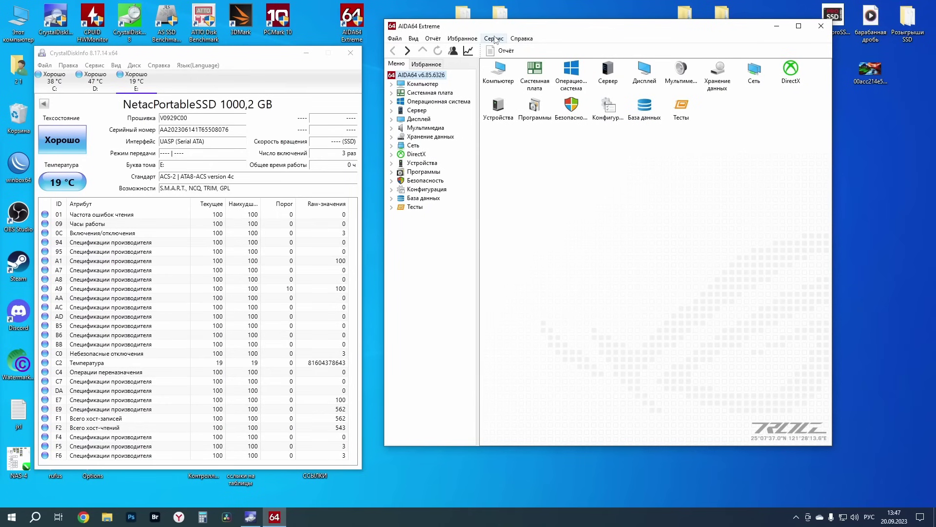
{"action": "left_click", "coordinate": [494, 38]}
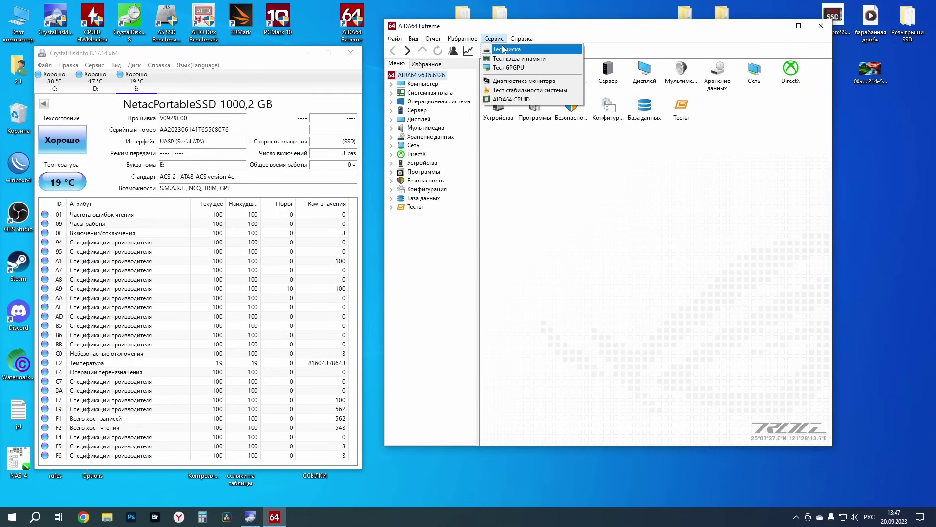
{"action": "left_click", "coordinate": [503, 48]}
{"action": "left_click_drag", "start_coordinate": [529, 138], "coordinate": [670, 172]}
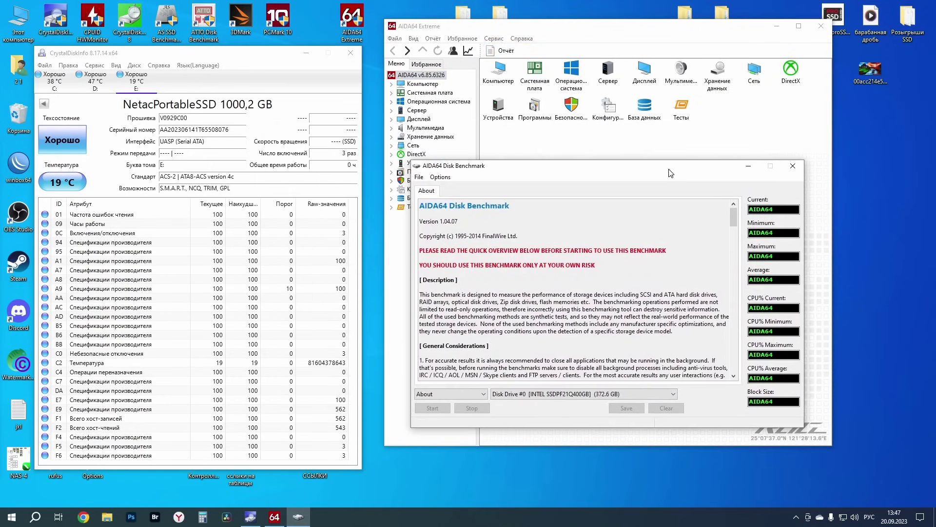
Set the benchmark to Linear Write on Disk Drive #2 [NetacPortableSSD]
{"action": "left_click", "coordinate": [461, 395]}
{"action": "left_click", "coordinate": [472, 444]}
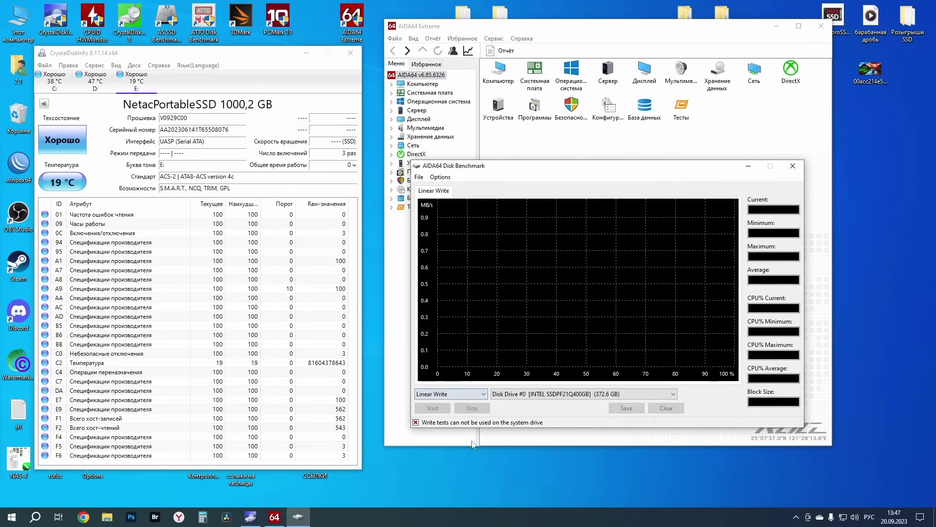
{"action": "left_click", "coordinate": [526, 394]}
{"action": "left_click", "coordinate": [533, 422]}
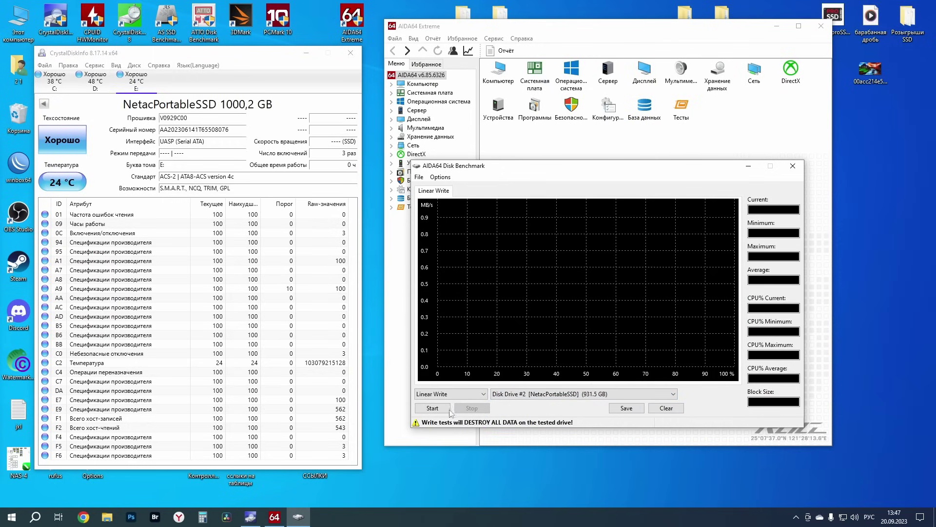
Open the folder "Внешний SSD Netac ZX20 1TB" on drive D: and review the aida image of the earlier write test
{"action": "left_click", "coordinate": [109, 515]}
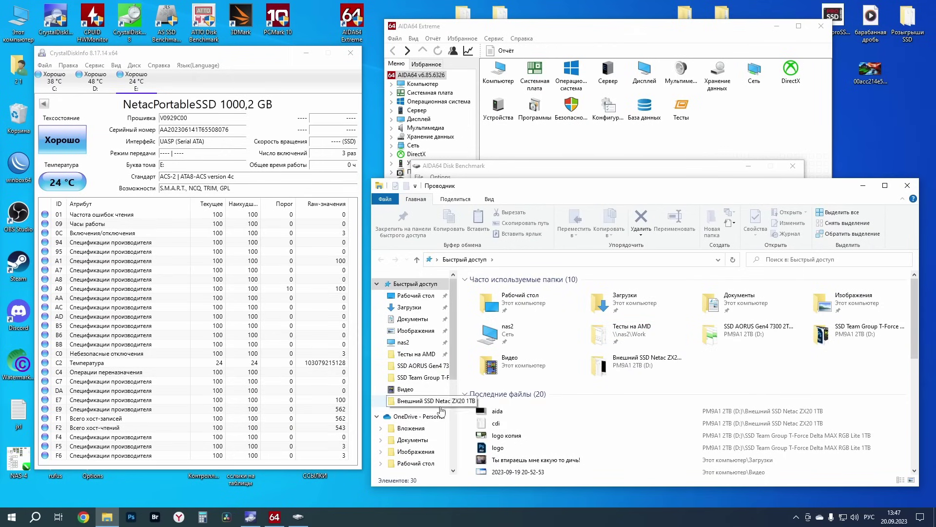
{"action": "scroll", "coordinate": [429, 412], "scroll_direction": "down", "scroll_amount": 2}
{"action": "left_click", "coordinate": [418, 413]}
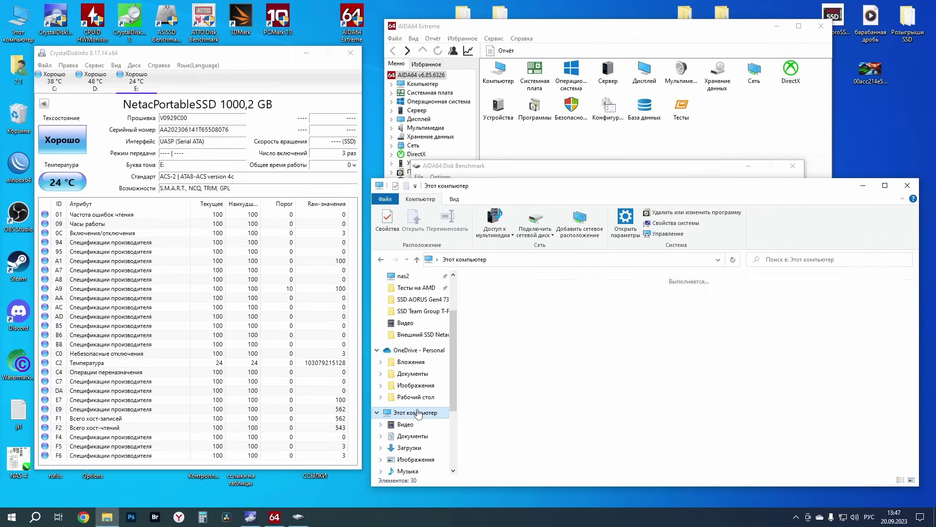
{"action": "double_click", "coordinate": [651, 394]}
{"action": "double_click", "coordinate": [532, 316]}
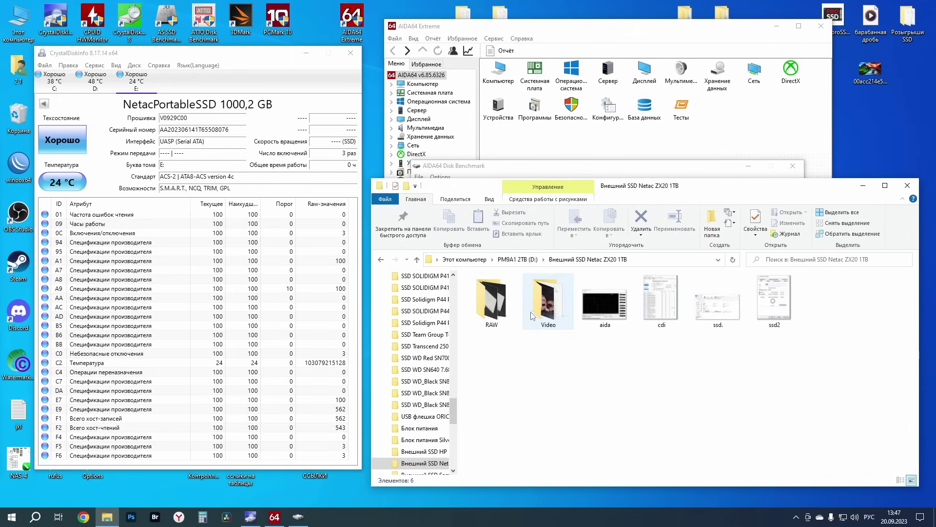
{"action": "left_click", "coordinate": [599, 310]}
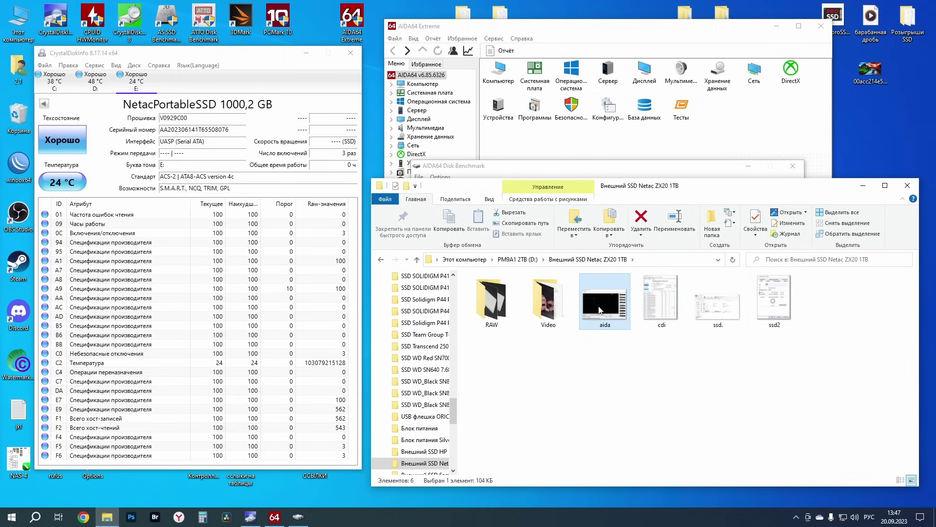
{"action": "double_click", "coordinate": [600, 310]}
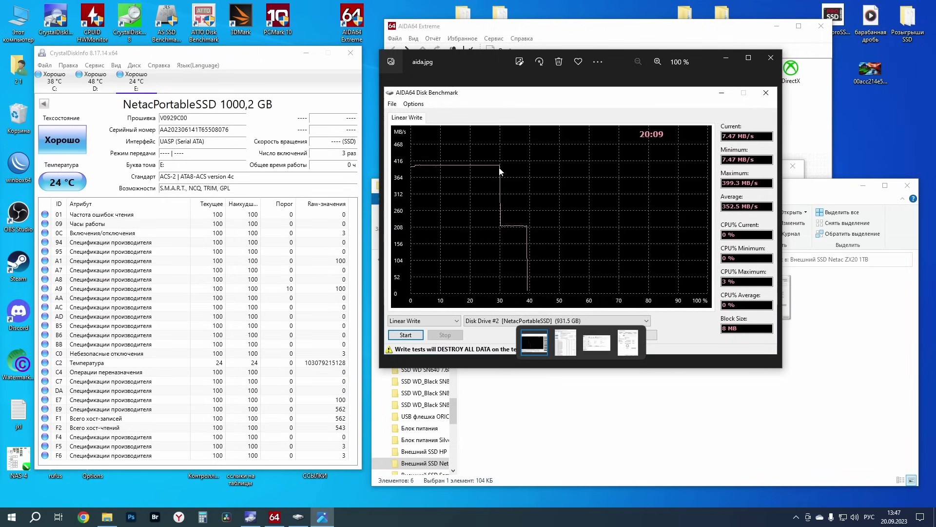
{"action": "left_click", "coordinate": [770, 58]}
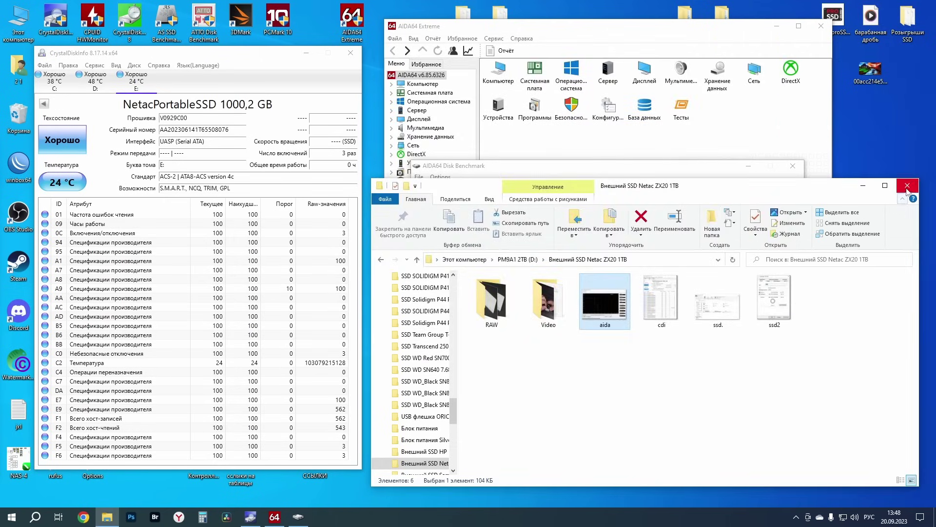
Close the Explorer window, start the linear write test on the Netac drive and confirm destroying all its data
{"action": "left_click", "coordinate": [907, 186]}
{"action": "left_click", "coordinate": [445, 408]}
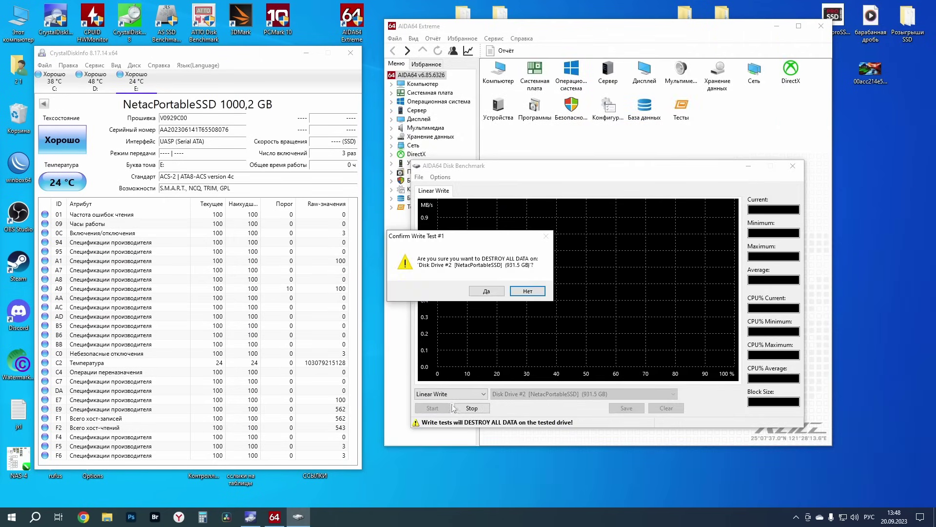
{"action": "left_click", "coordinate": [486, 291]}
{"action": "left_click", "coordinate": [486, 291]}
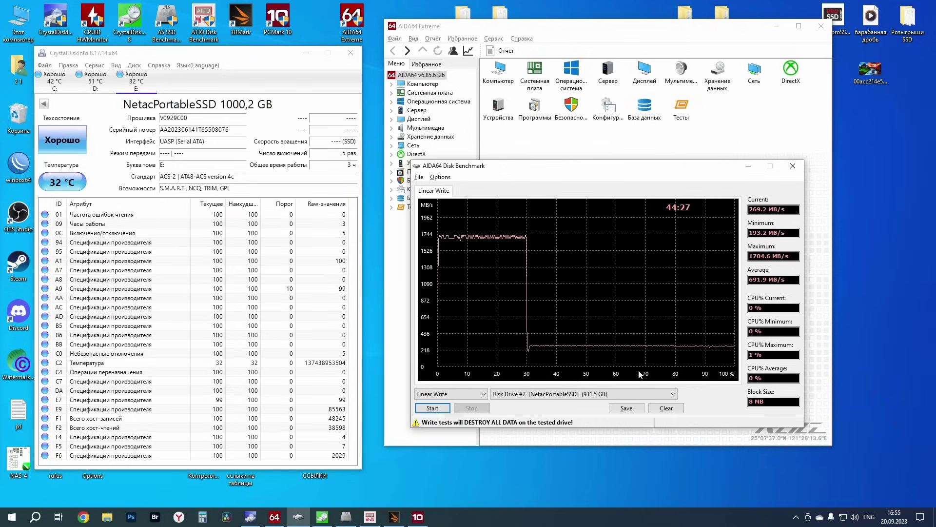
Minimize both AIDA64 windows and review the CrystalDiskMark, AS SSD and ATTO Disk Benchmark results for the Netac drive
{"action": "left_click", "coordinate": [749, 165]}
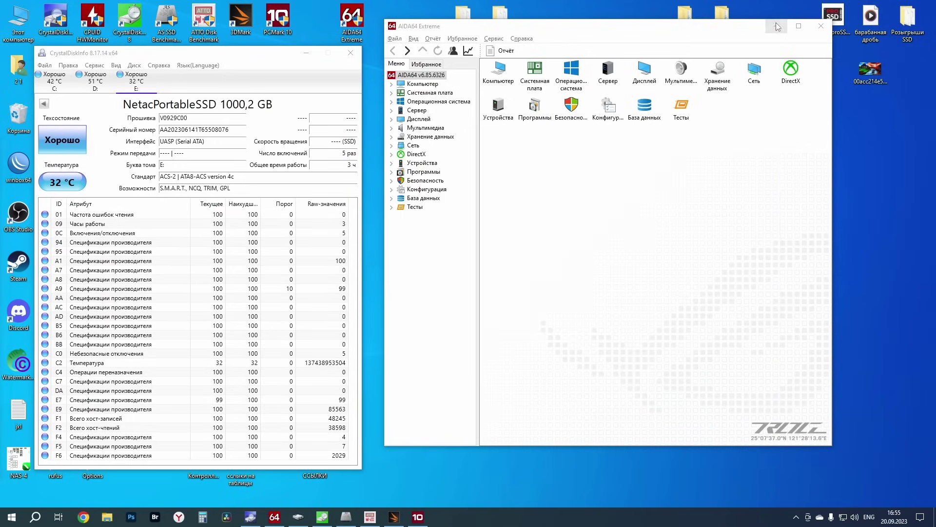
{"action": "left_click", "coordinate": [777, 26]}
{"action": "left_click", "coordinate": [322, 517]}
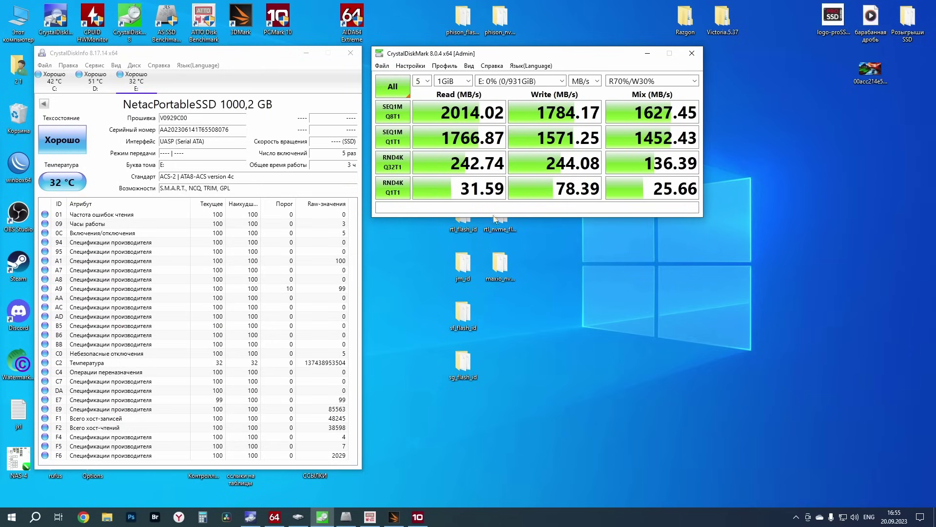
{"action": "left_click", "coordinate": [346, 517]}
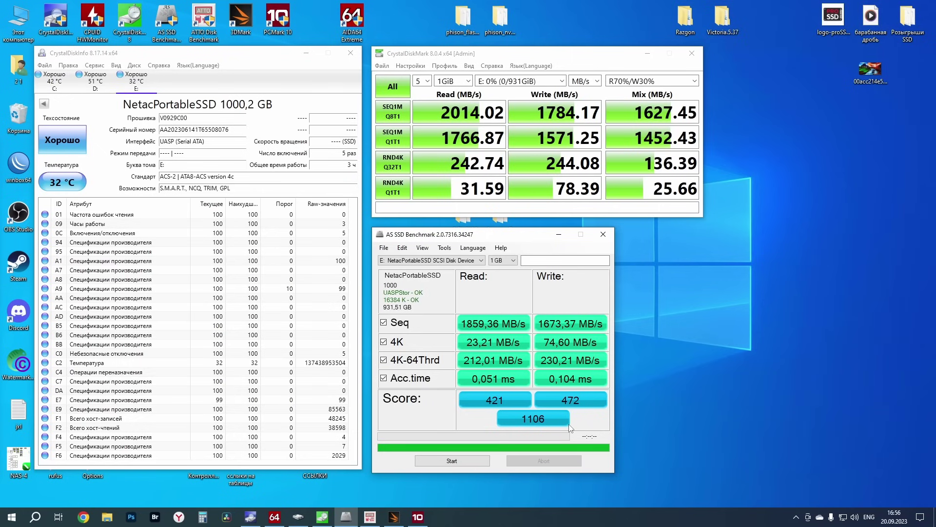
{"action": "left_click", "coordinate": [370, 520]}
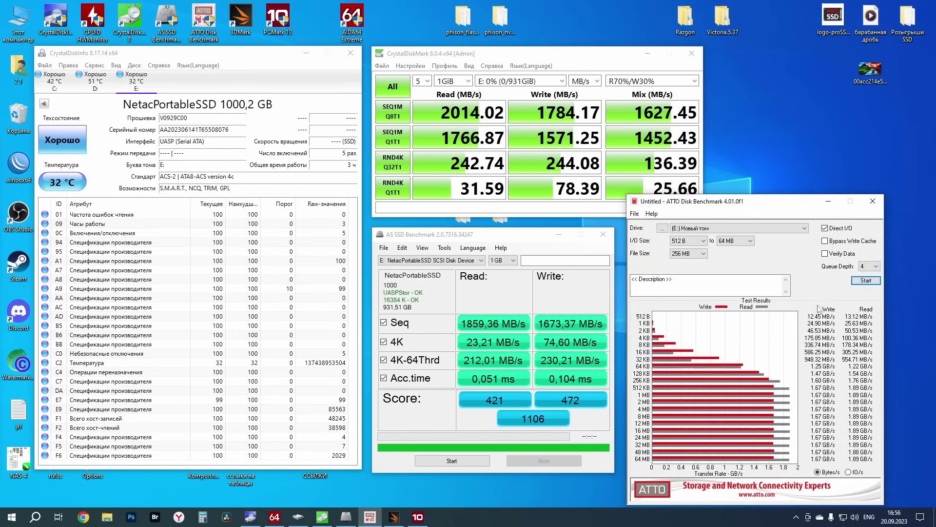
Review the 3DMark and PCMark 10 storage results, including PCMark 10's list of all tests, and minimize both programs
{"action": "left_click", "coordinate": [402, 517]}
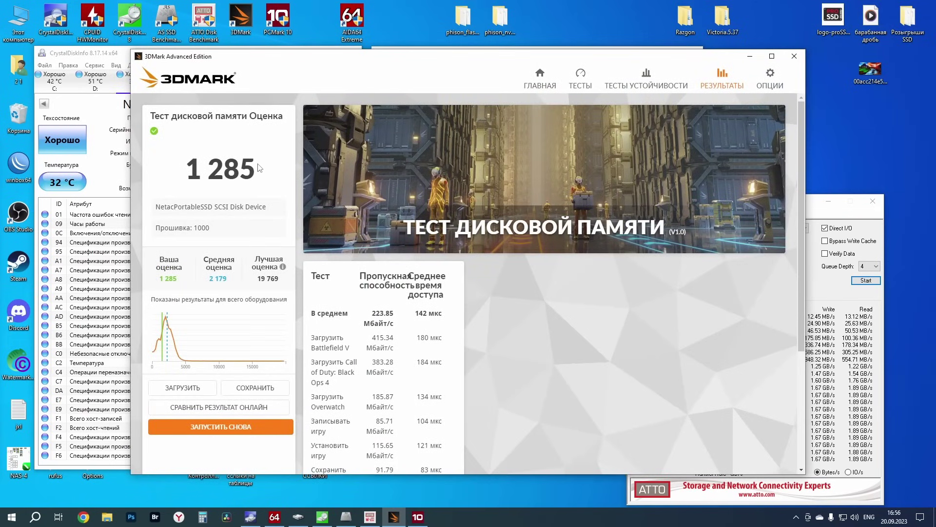
{"action": "left_click", "coordinate": [418, 517]}
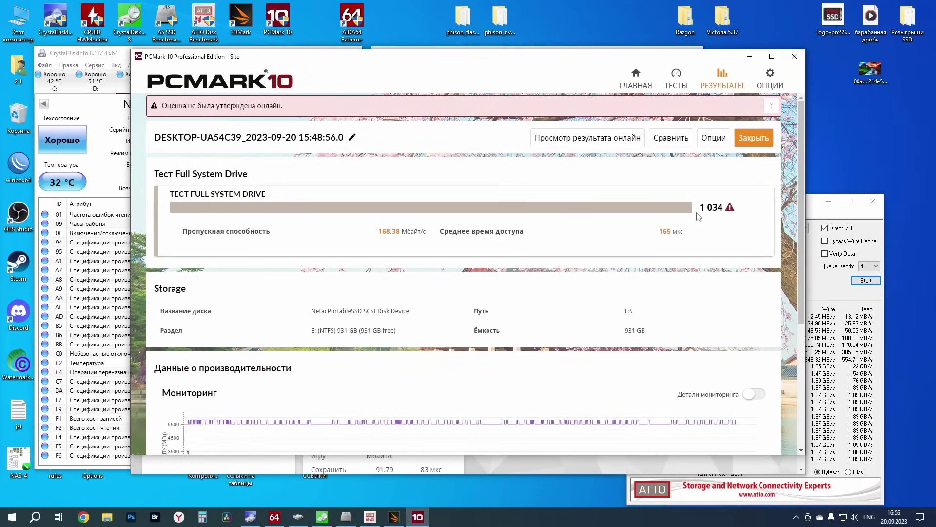
{"action": "left_click", "coordinate": [765, 140]}
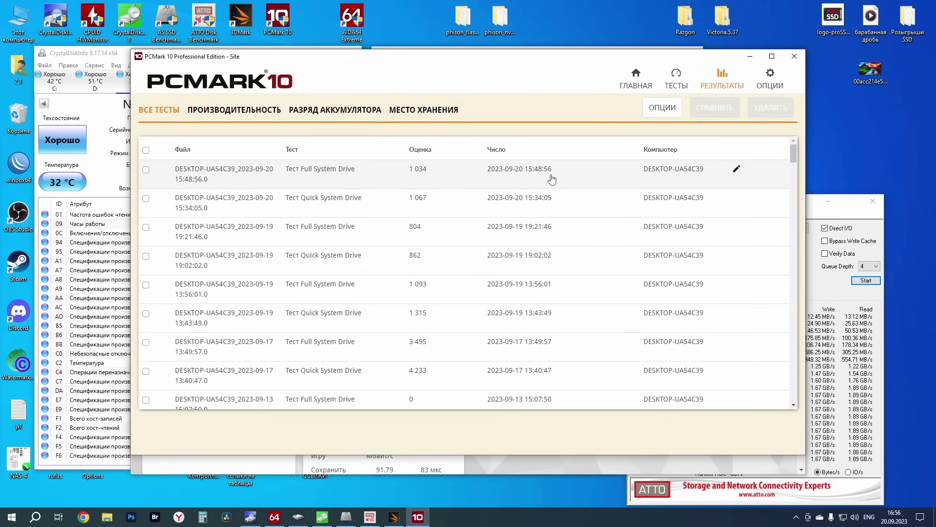
{"action": "left_click", "coordinate": [750, 56]}
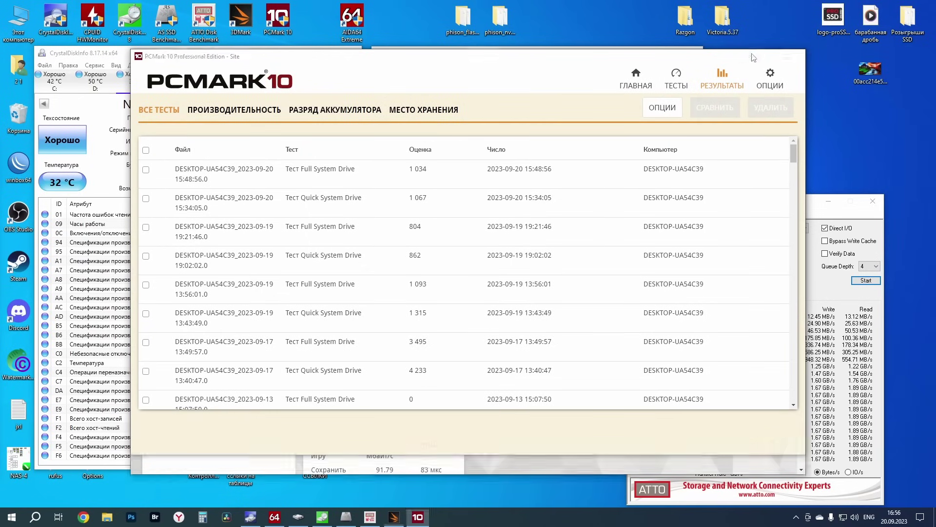
{"action": "left_click", "coordinate": [750, 56]}
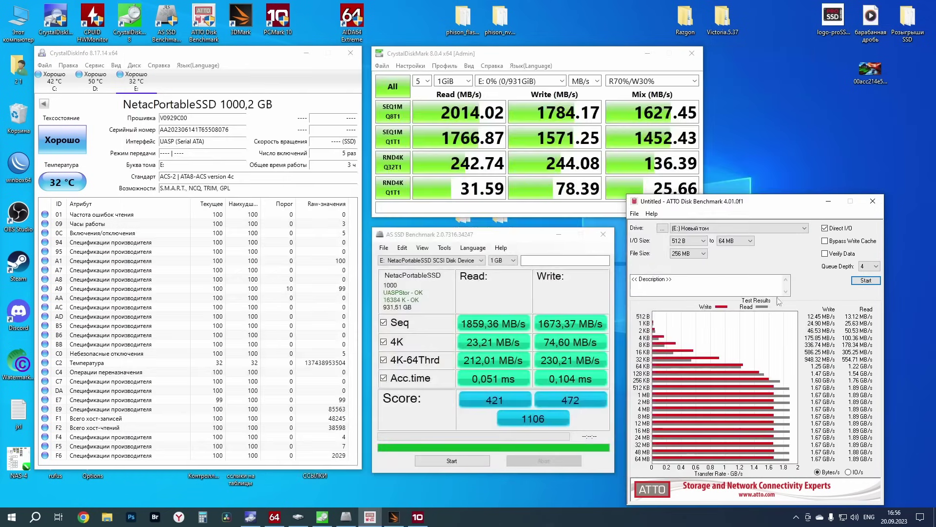
Switch the result units to IO/s in ATTO and to IOPS in AS SSD and CrystalDiskMark
{"action": "left_click", "coordinate": [849, 472]}
{"action": "left_click", "coordinate": [423, 247]}
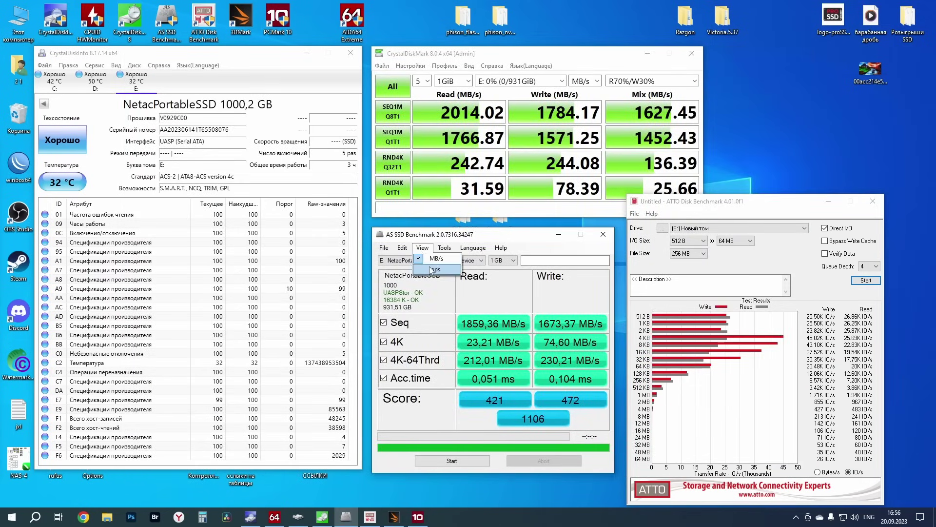
{"action": "left_click", "coordinate": [431, 269]}
{"action": "left_click", "coordinate": [585, 81]}
{"action": "left_click", "coordinate": [585, 108]}
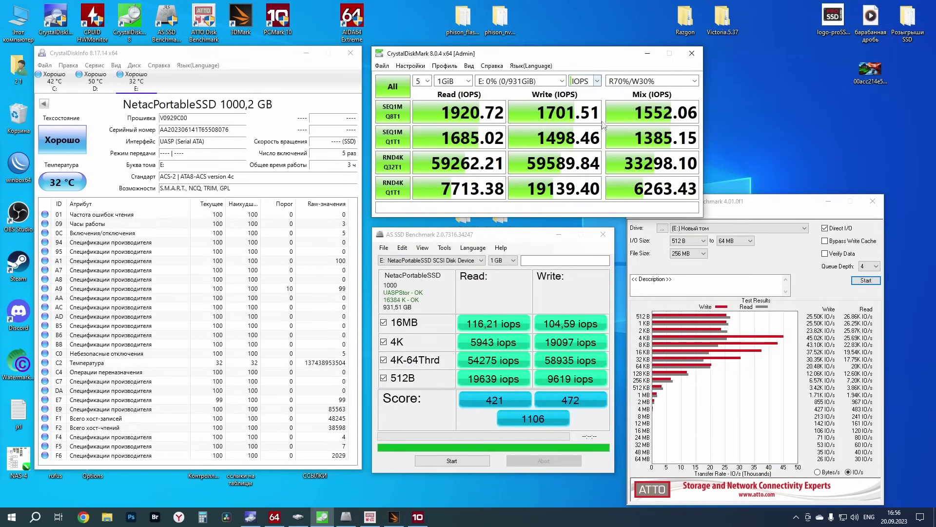
Minimize the benchmark windows and open drive PM9A1 2TB (D:) in Explorer
{"action": "left_click", "coordinate": [829, 201]}
{"action": "left_click", "coordinate": [558, 234]}
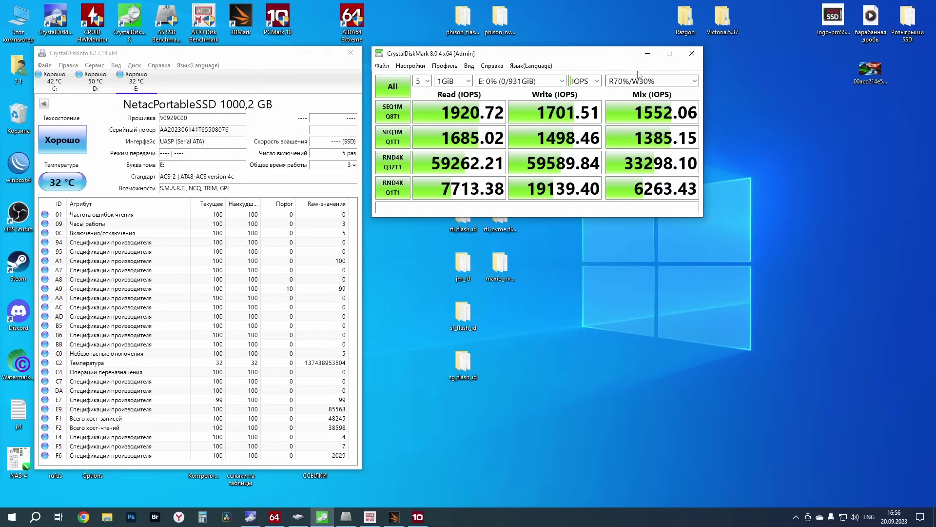
{"action": "double_click", "coordinate": [22, 24]}
{"action": "double_click", "coordinate": [605, 395]}
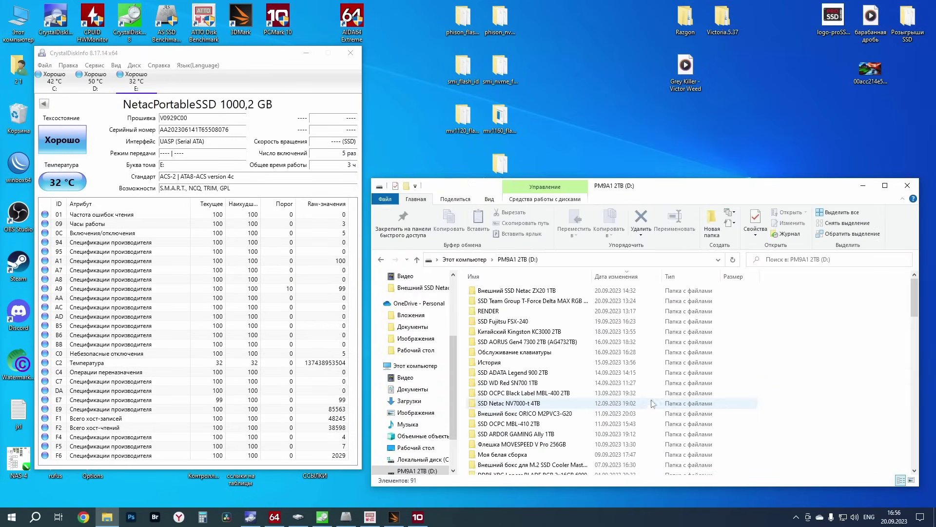
Copy the RENDER-100 folder from drive D: to Новый том (E:) and place the copy progress window over Explorer's lower part
{"action": "scroll", "coordinate": [583, 362], "scroll_direction": "down", "scroll_amount": 5}
{"action": "scroll", "coordinate": [584, 362], "scroll_direction": "down", "scroll_amount": 2}
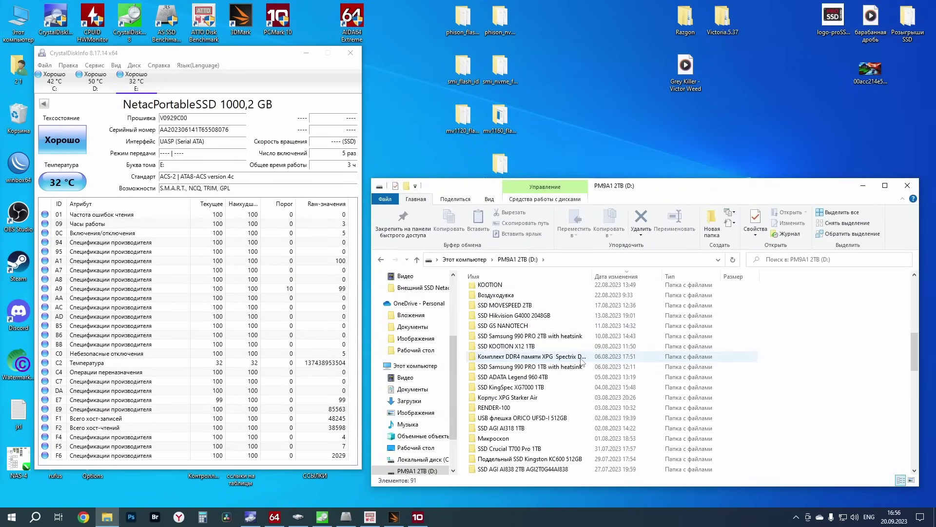
{"action": "left_click", "coordinate": [512, 408]}
{"action": "key", "text": "BackSpace"}
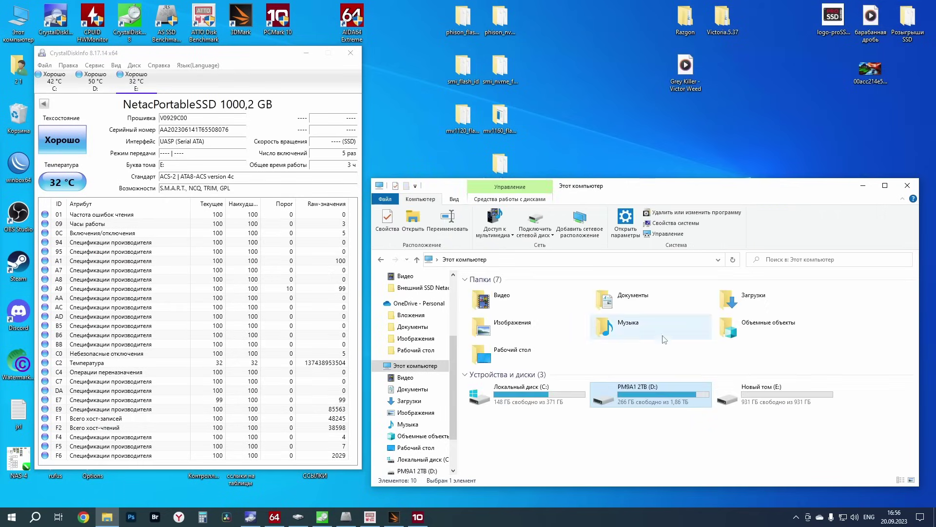
{"action": "double_click", "coordinate": [739, 396]}
{"action": "key", "text": "ctrl+v"}
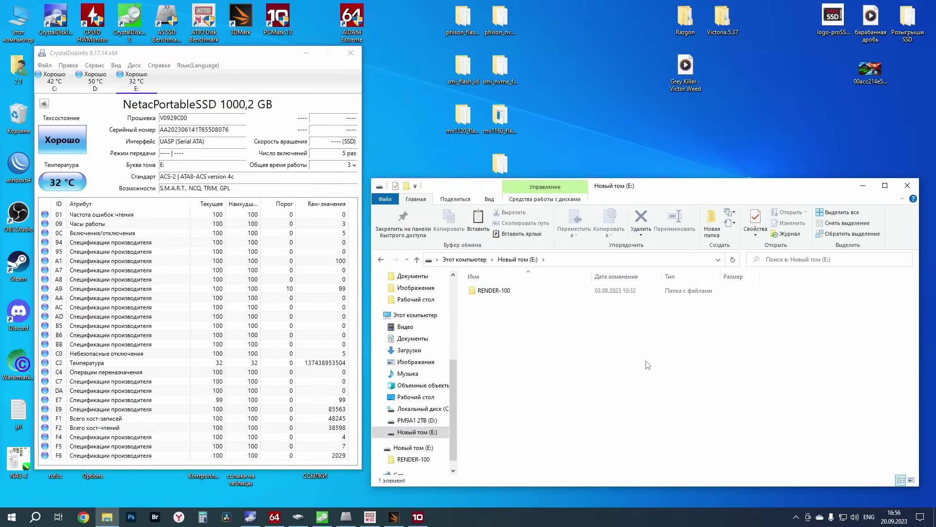
{"action": "left_click_drag", "start_coordinate": [750, 312], "coordinate": [808, 336]}
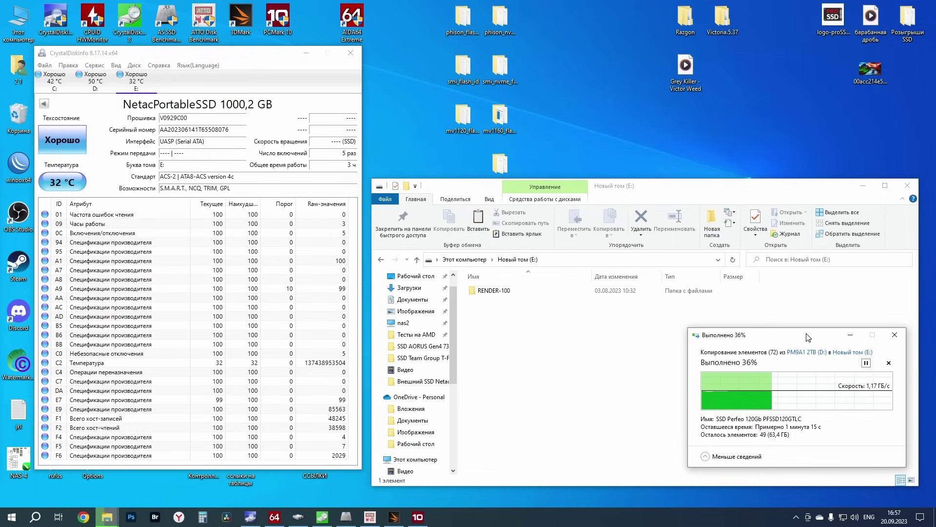
{"action": "mouse_move", "coordinate": [807, 336]}
{"action": "left_mouse_down"}
{"action": "mouse_move", "coordinate": [754, 357]}
{"action": "mouse_move", "coordinate": [793, 329]}
{"action": "left_mouse_up"}
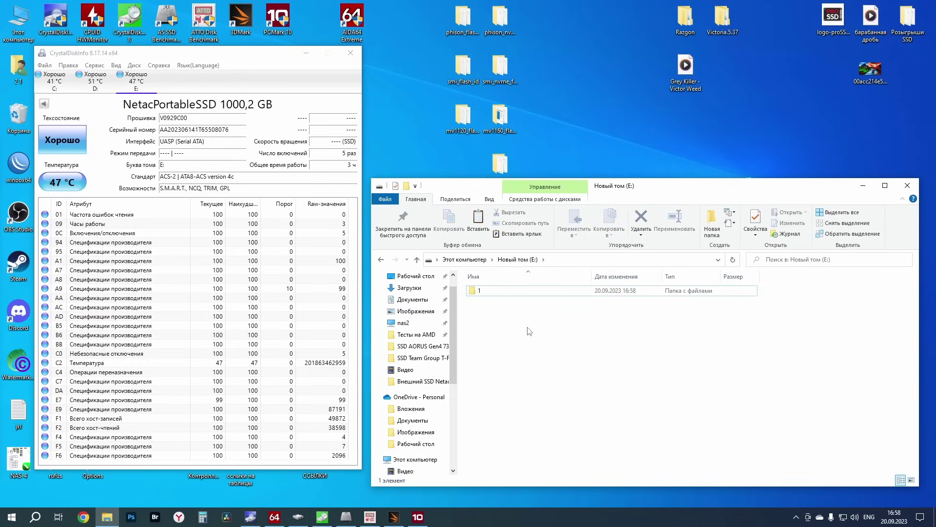
Paste another copy of RENDER-100 onto drive E: and rename that copy as 2
{"action": "key", "text": "ctrl+v"}
{"action": "left_click_drag", "start_coordinate": [459, 106], "coordinate": [776, 338]}
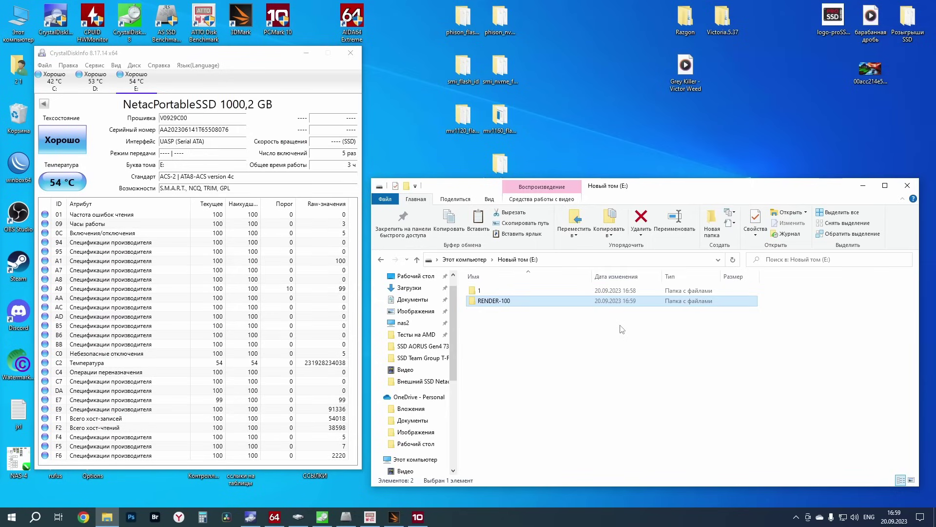
{"action": "left_click", "coordinate": [503, 302]}
{"action": "type", "text": "2"}
{"action": "left_click", "coordinate": [530, 341]}
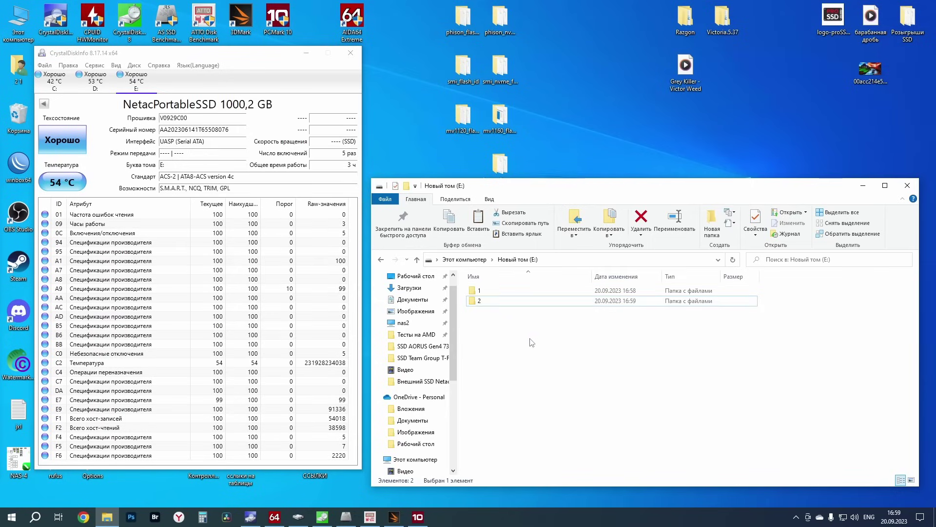
Paste a third copy of RENDER-100 onto drive E: and move the progress window away from the drive data
{"action": "key", "text": "ctrl+v"}
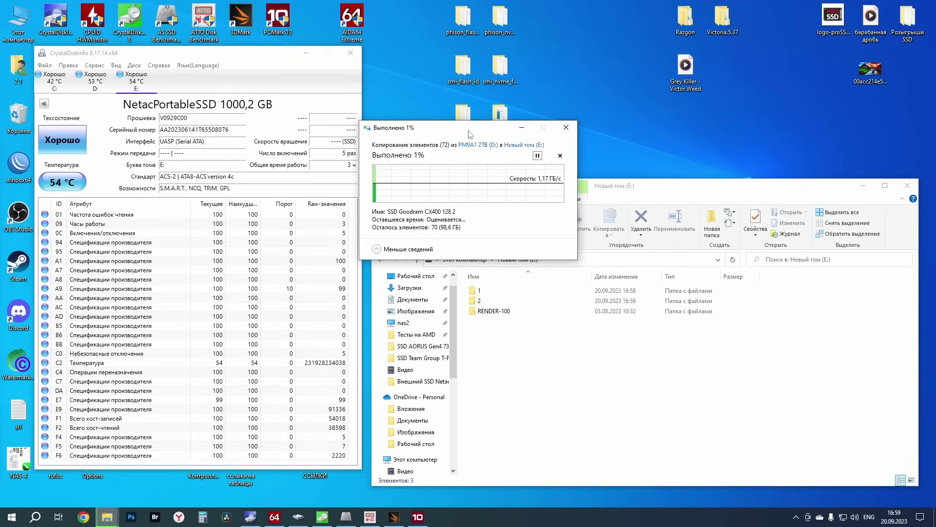
{"action": "left_click_drag", "start_coordinate": [478, 73], "coordinate": [719, 299]}
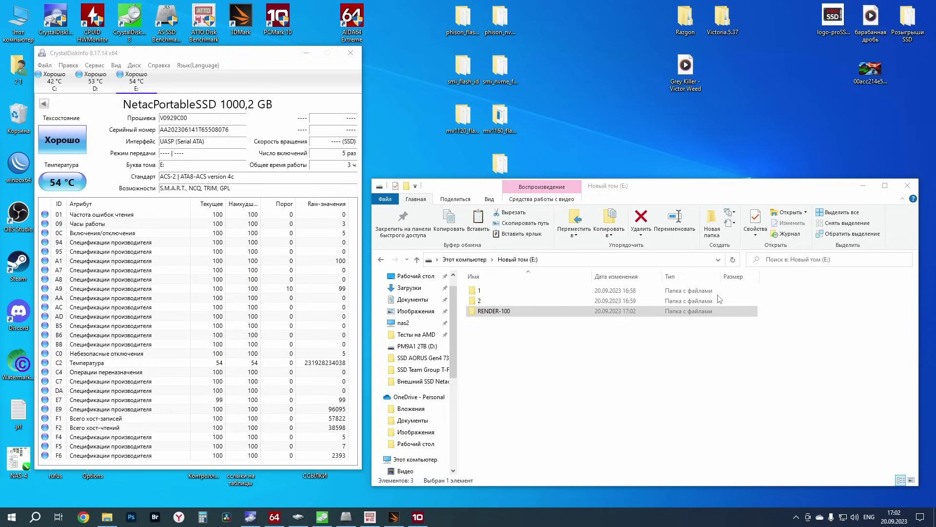
Delete the folders 1, 2 and RENDER-100 from drive E:
{"action": "left_click_drag", "start_coordinate": [550, 346], "coordinate": [468, 291]}
{"action": "key", "text": "Delete"}
{"action": "key", "text": "Return"}
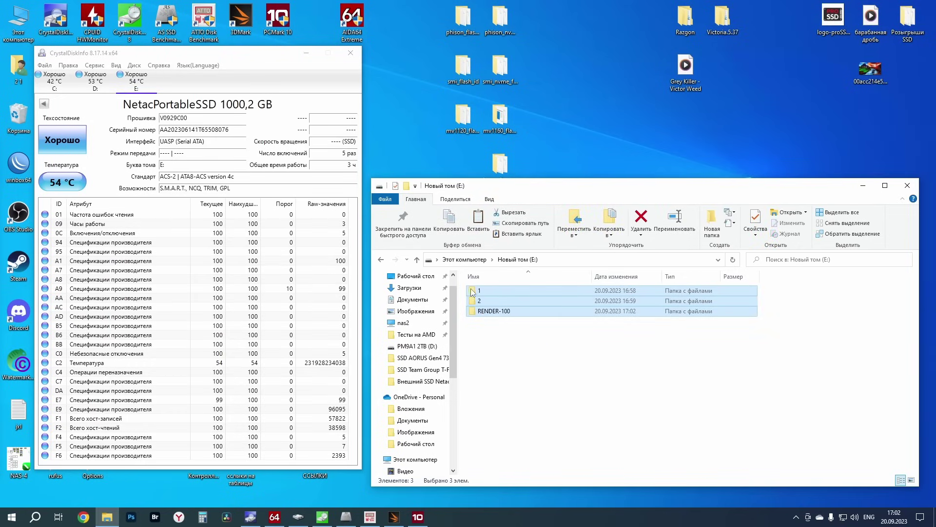
{"action": "right_click", "coordinate": [588, 375]}
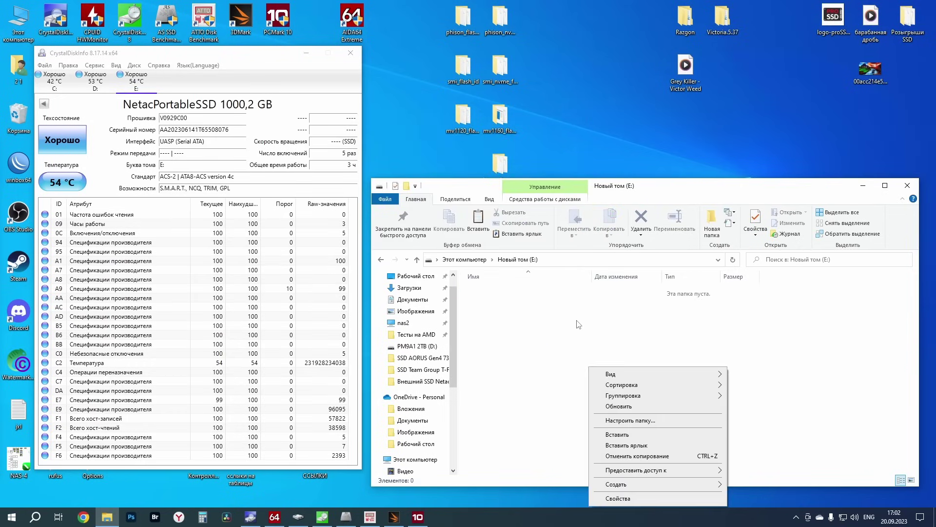
{"action": "right_click", "coordinate": [563, 314]}
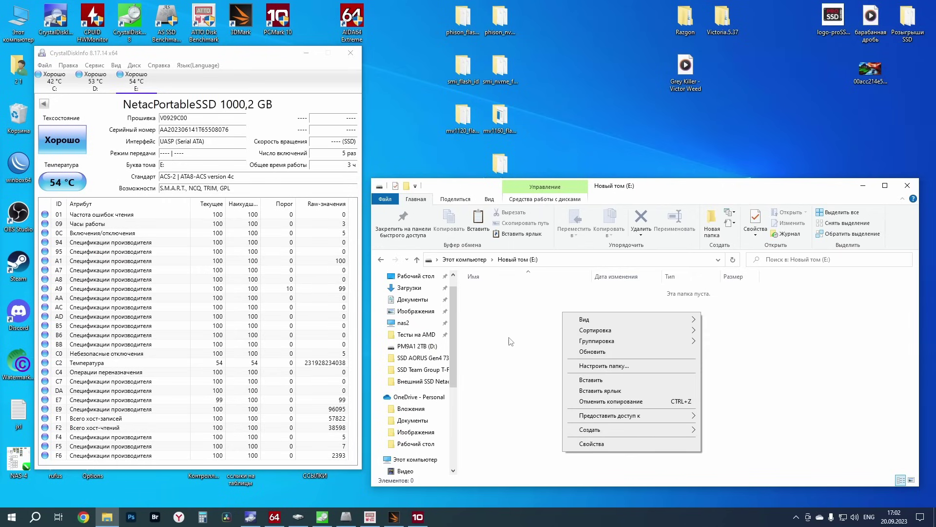
{"action": "left_click", "coordinate": [551, 343]}
{"action": "right_click", "coordinate": [518, 321]}
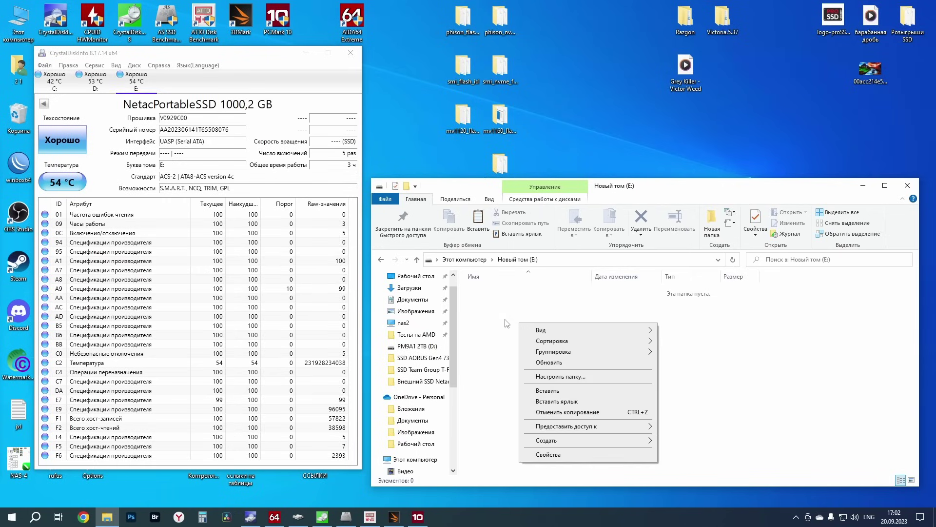
{"action": "right_click", "coordinate": [504, 318]}
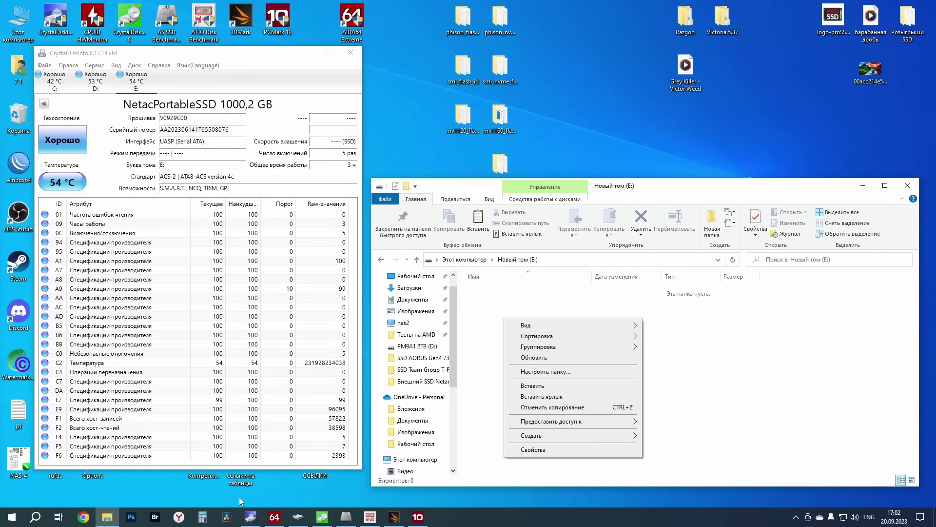
Review the AIDA64 linear write graph and the Netac drive's CrystalDiskInfo data again, and return to the Explorer window
{"action": "left_click", "coordinate": [274, 519]}
{"action": "left_click", "coordinate": [275, 519]}
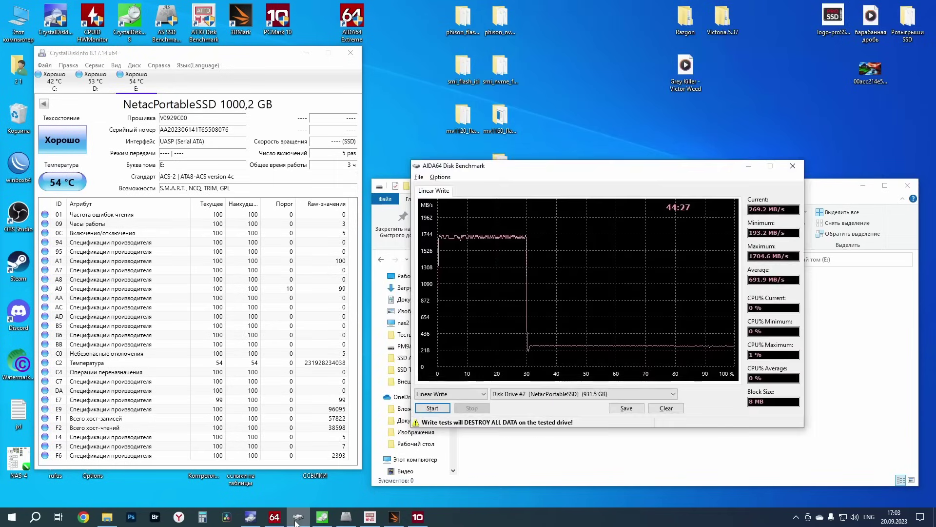
{"action": "left_click", "coordinate": [250, 517]}
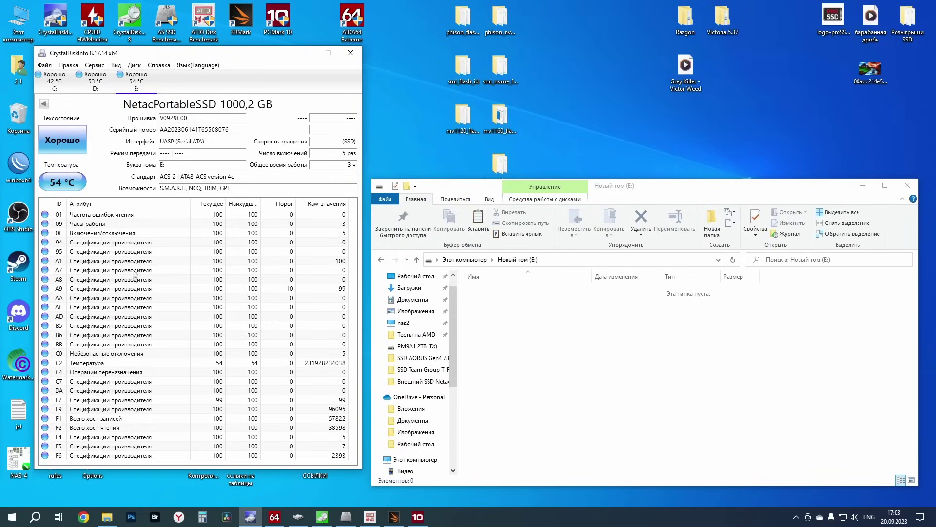
{"action": "left_click", "coordinate": [92, 24]}
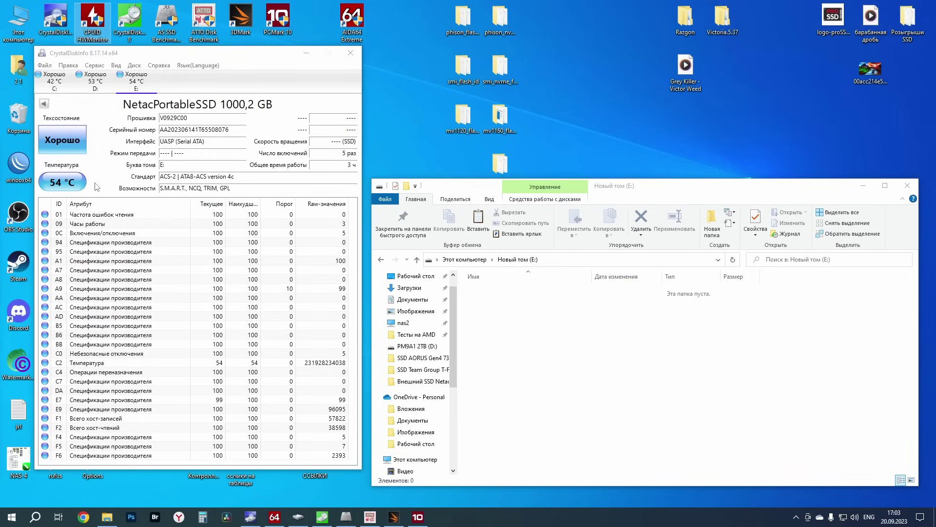
{"action": "left_click", "coordinate": [707, 355]}
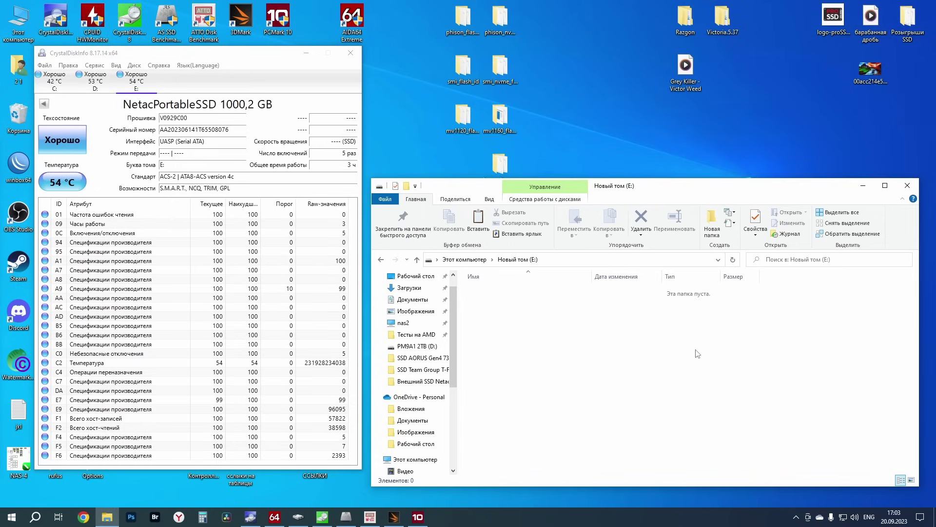